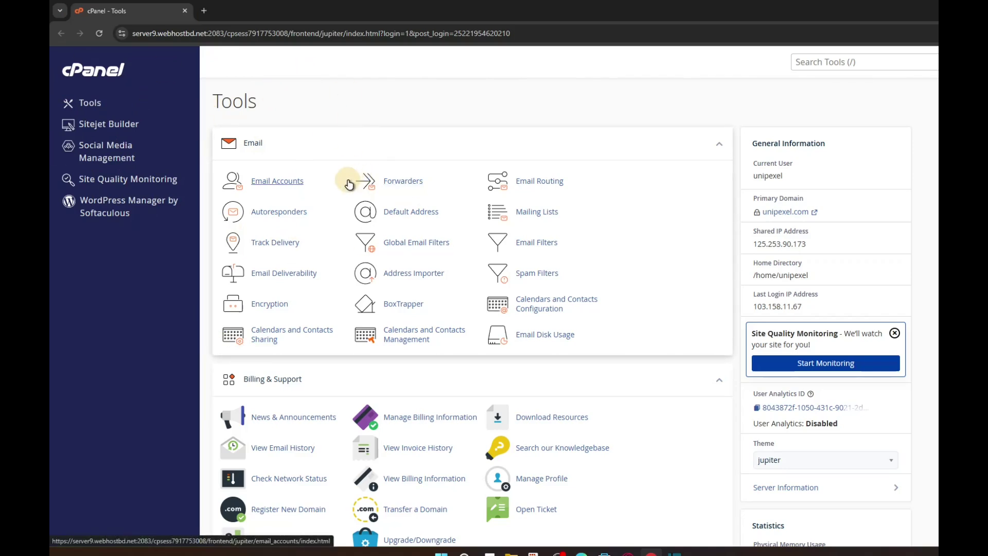
# Open a new Chrome tab and begin entering /cpanel in the address bar.
pyautogui.click(204, 10)
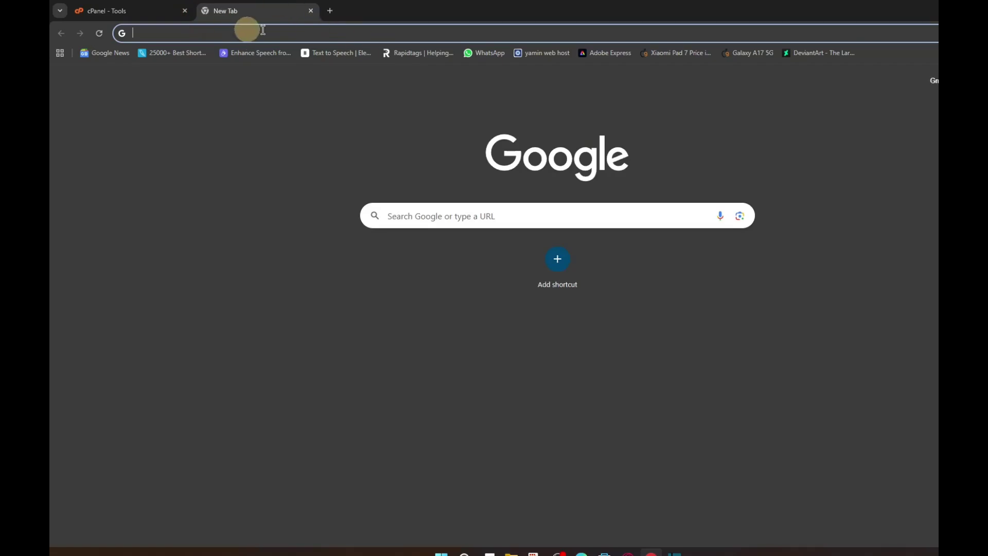
pyautogui.write('/')
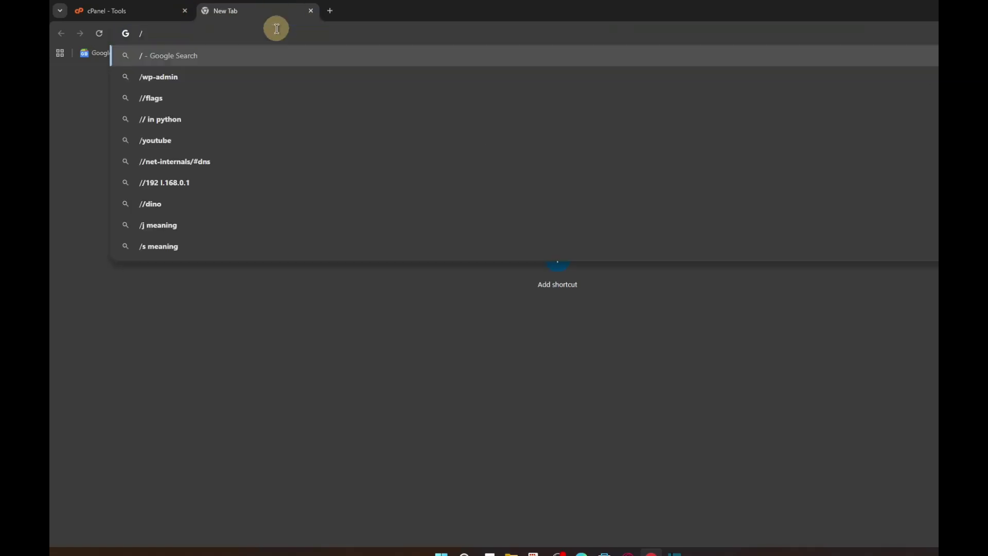
pyautogui.write('cpan')
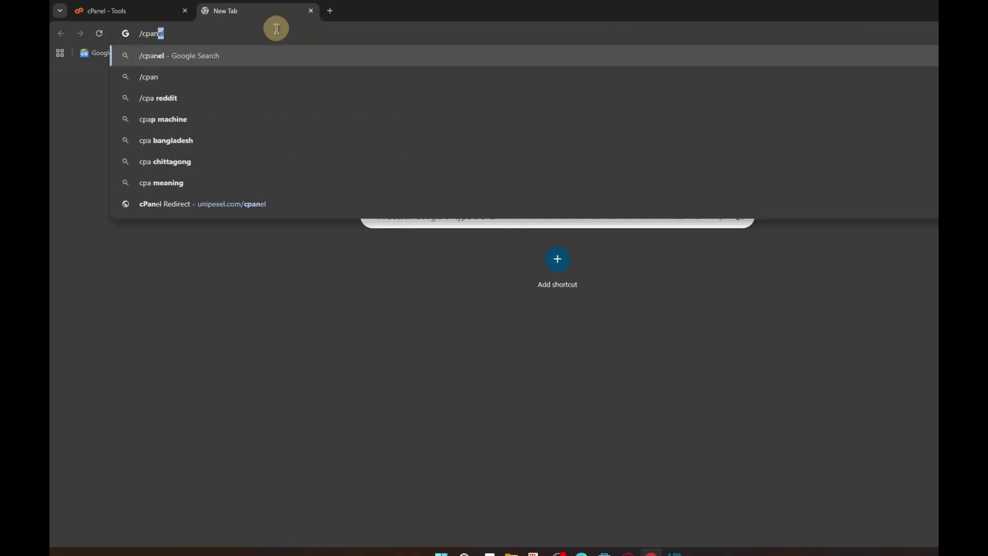
pyautogui.write('el')
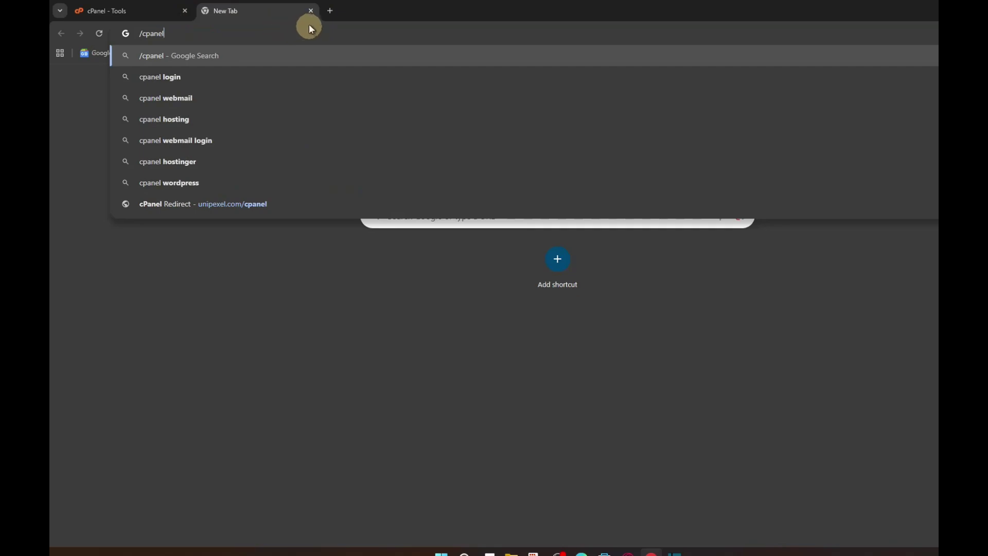
# Close the extra tab and launch File Manager from cPanel's Files section.
pyautogui.click(311, 12)
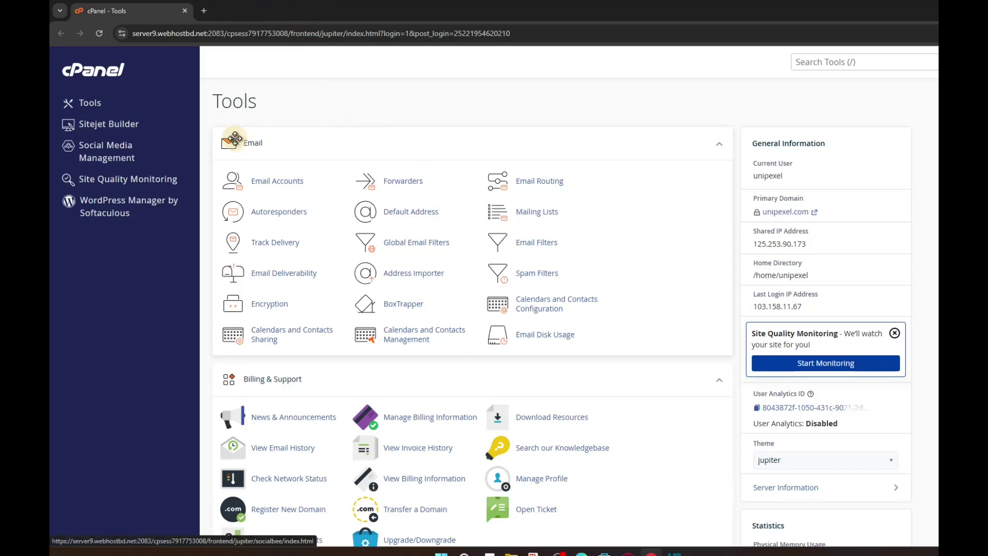
pyautogui.scroll(-2, 284, 170)
pyautogui.scroll(-3, 285, 170)
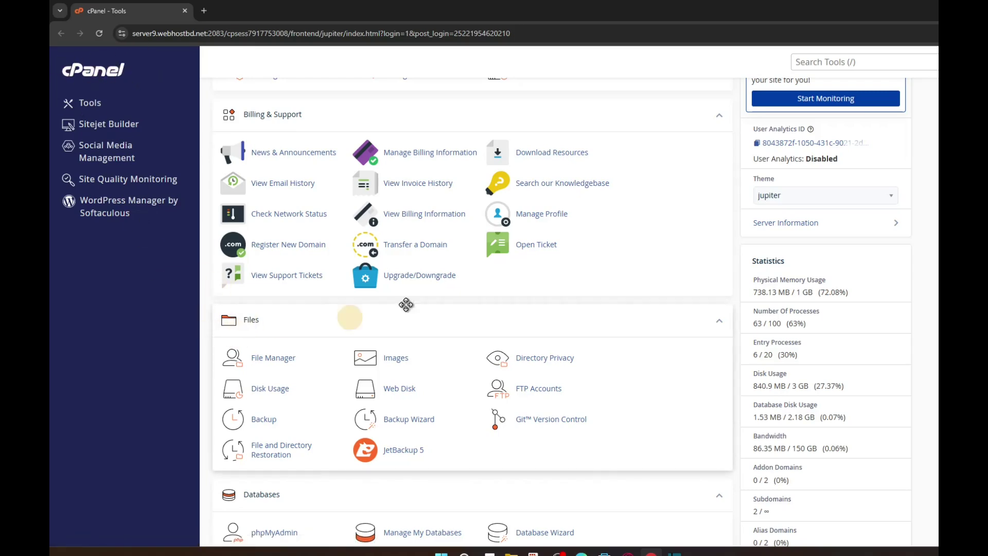
pyautogui.scroll(5, 393, 273)
pyautogui.scroll(-8, 353, 273)
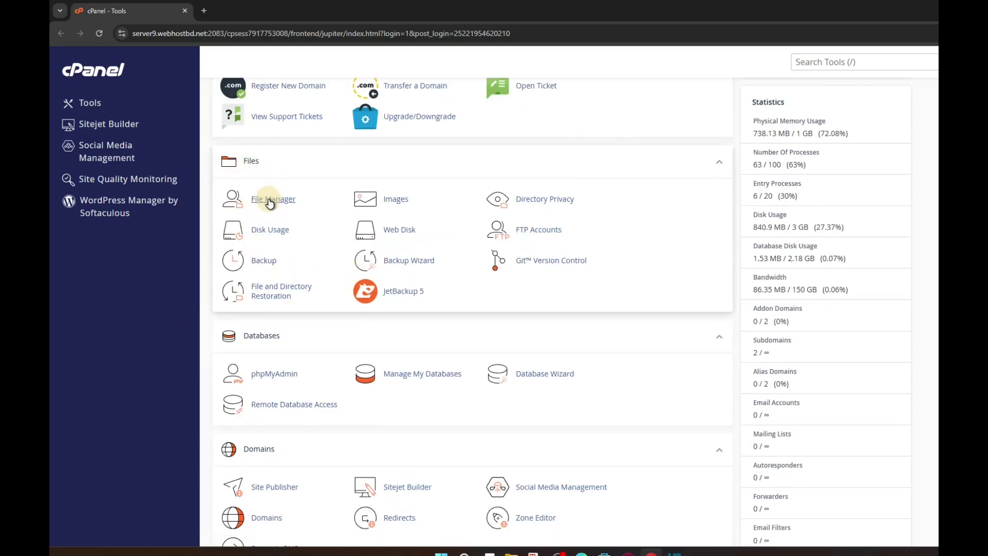
pyautogui.click(264, 201)
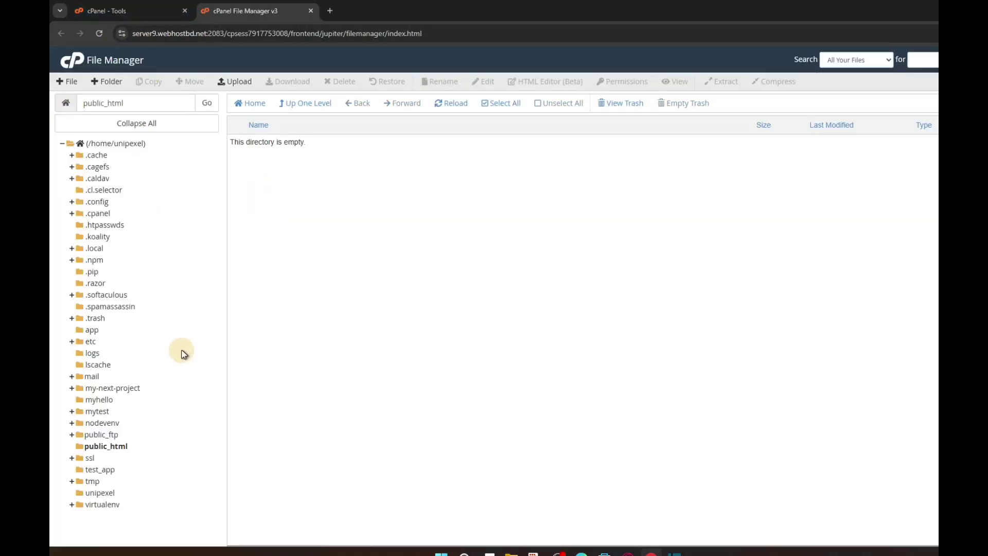
pyautogui.click(103, 446)
pyautogui.click(346, 227)
# Browse File Explorer to Documents › all my projects here! › react-demo › node_modules.
pyautogui.click(511, 552)
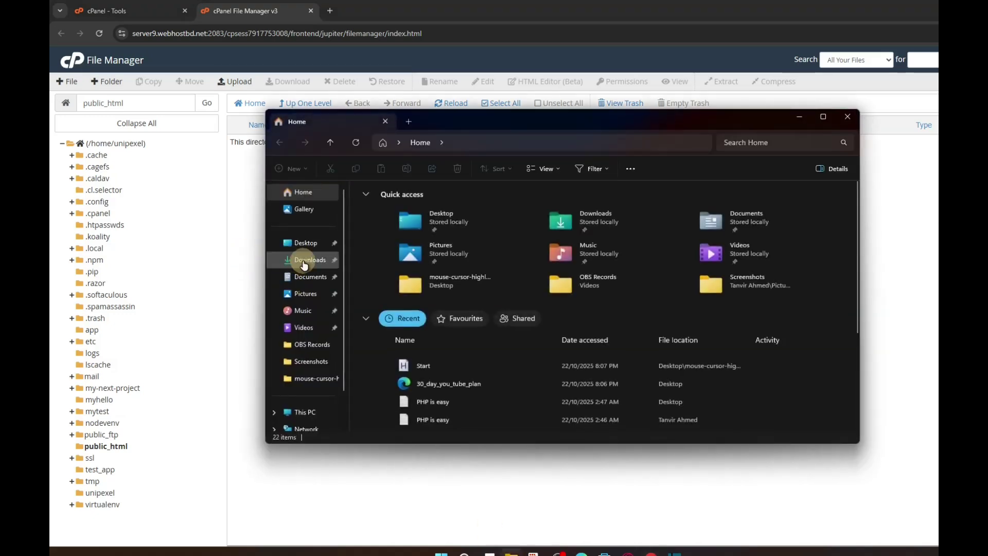
pyautogui.click(298, 260)
pyautogui.click(316, 277)
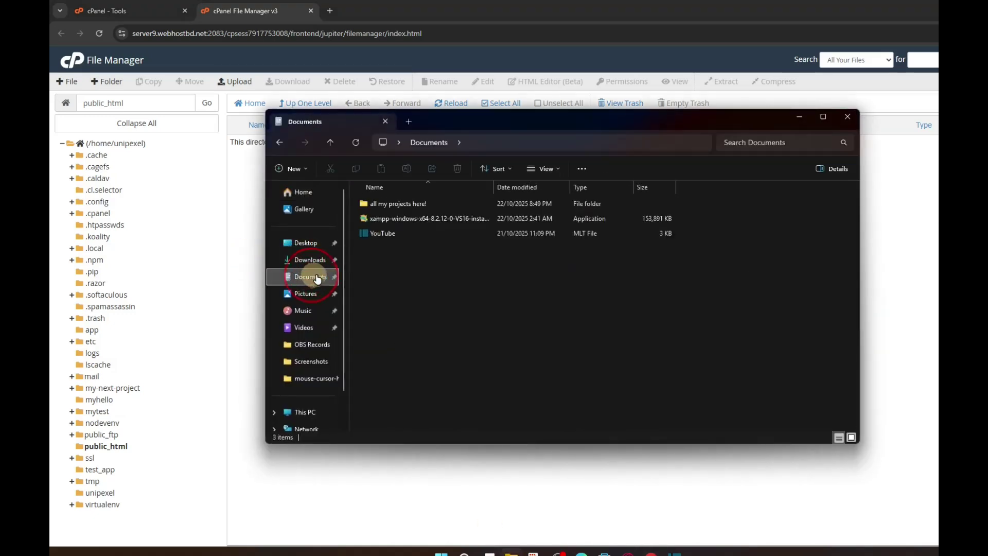
pyautogui.doubleClick(394, 204)
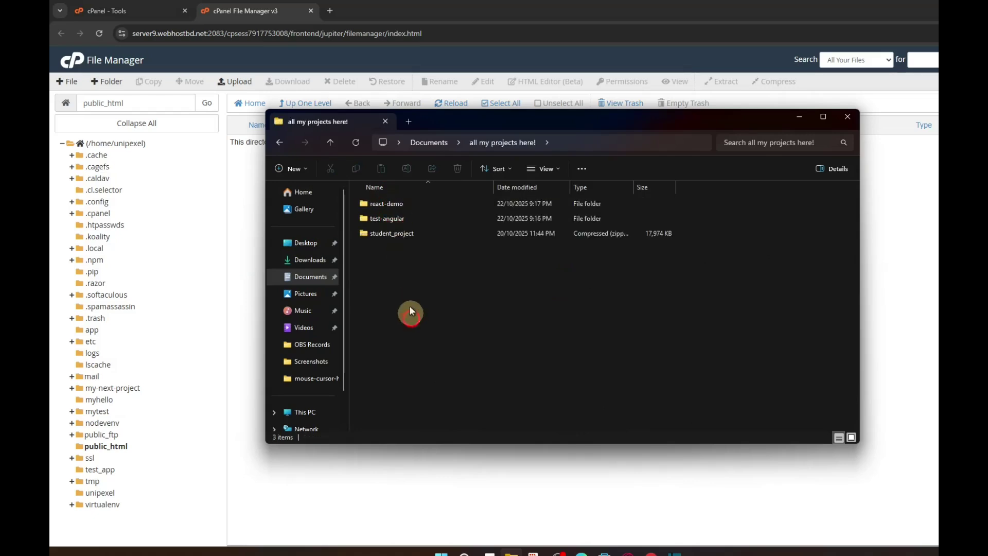
pyautogui.doubleClick(406, 204)
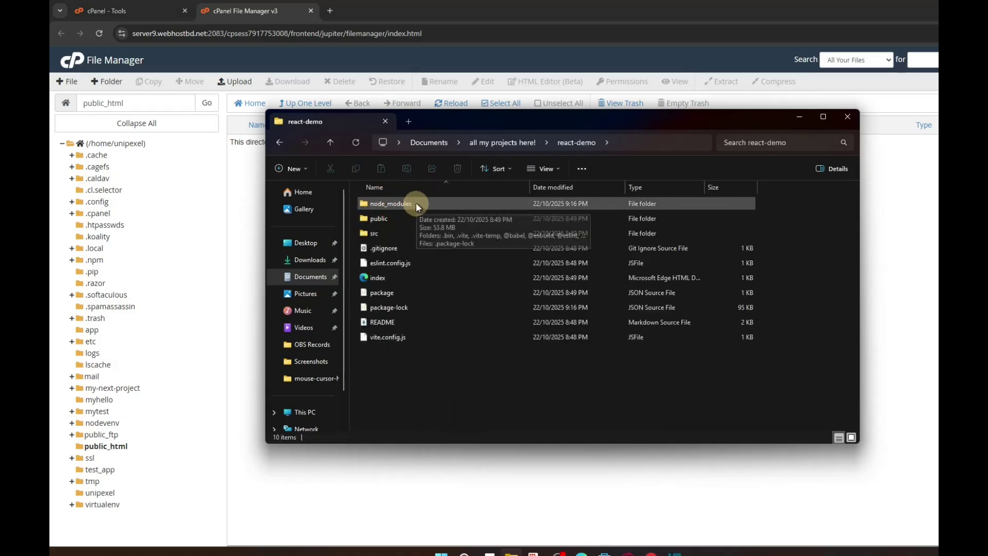
pyautogui.doubleClick(443, 204)
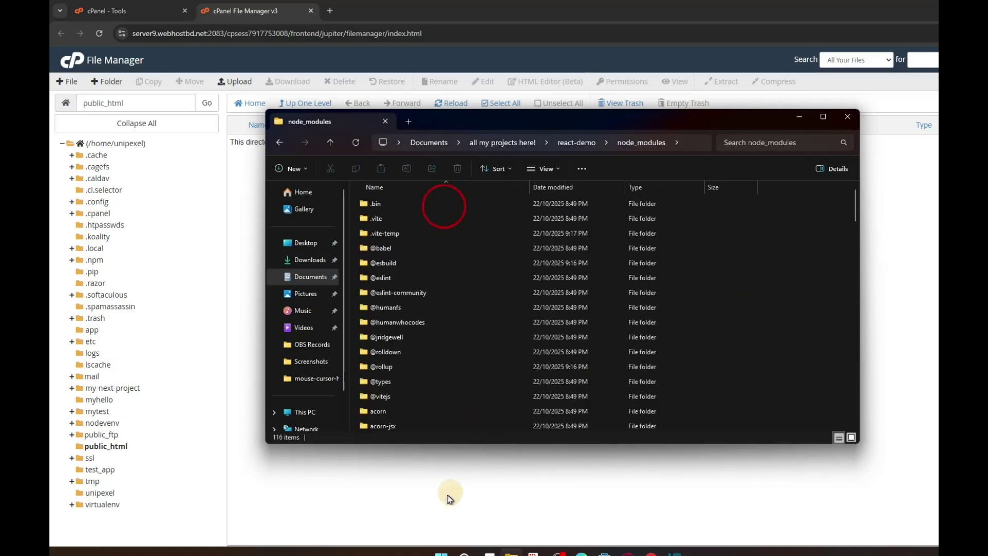
pyautogui.click(686, 143)
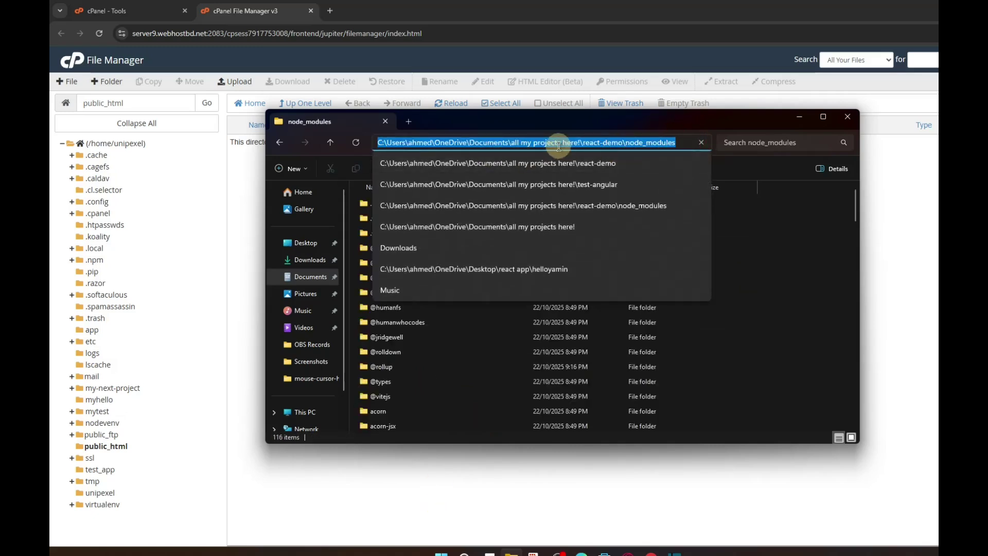
# Open Command Prompt in the folder and run npm install and npm run build.
pyautogui.write('cmd')
pyautogui.press('Return')
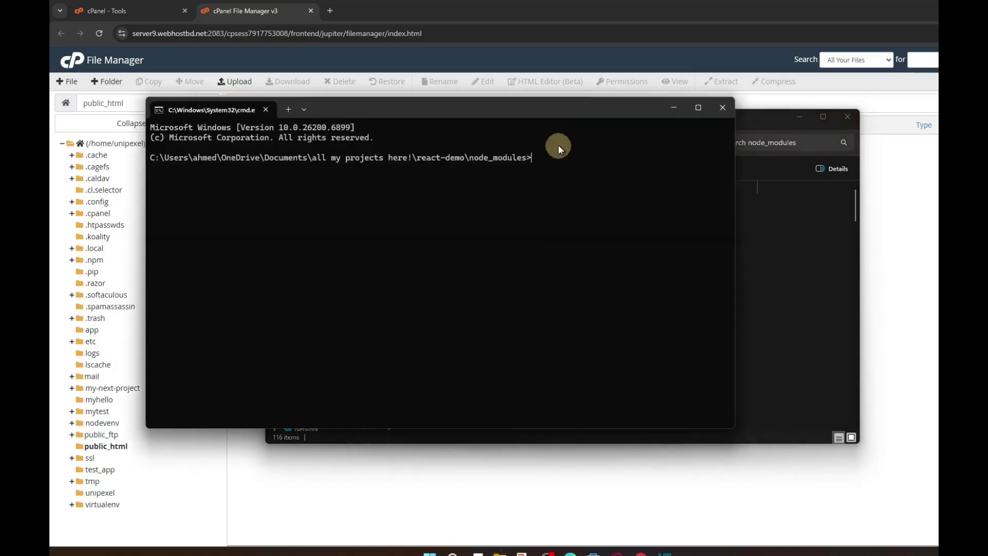
pyautogui.write('npt')
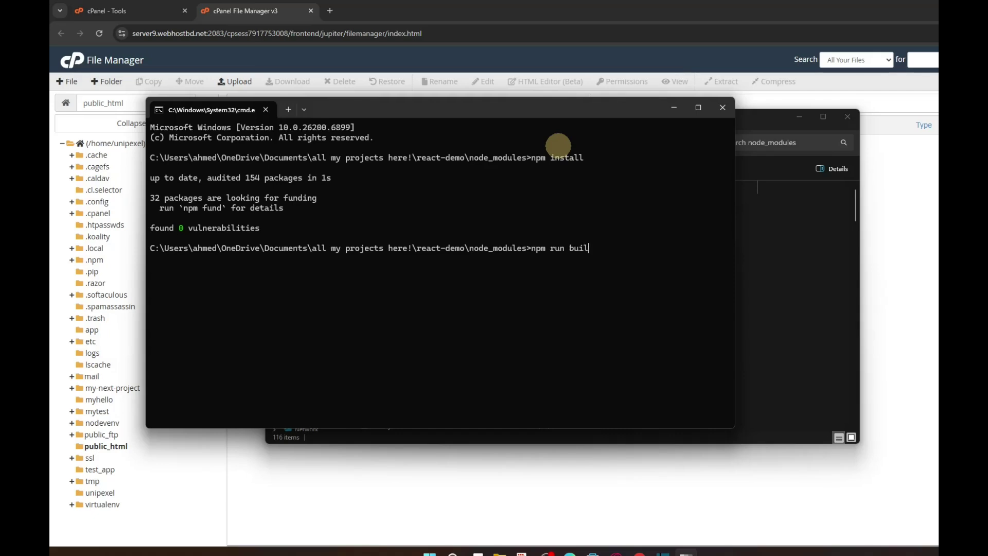
pyautogui.scroll(4, 591, 223)
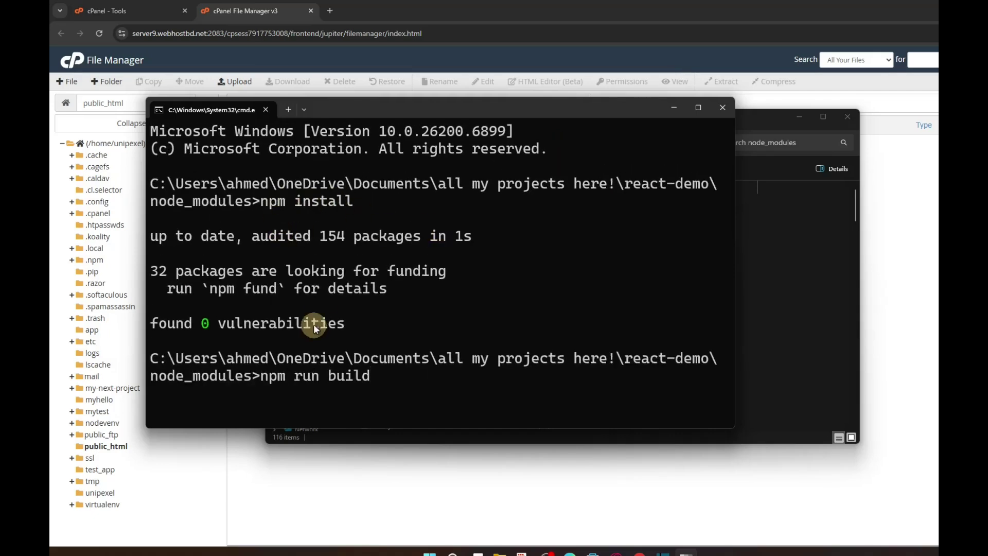
pyautogui.press('Return')
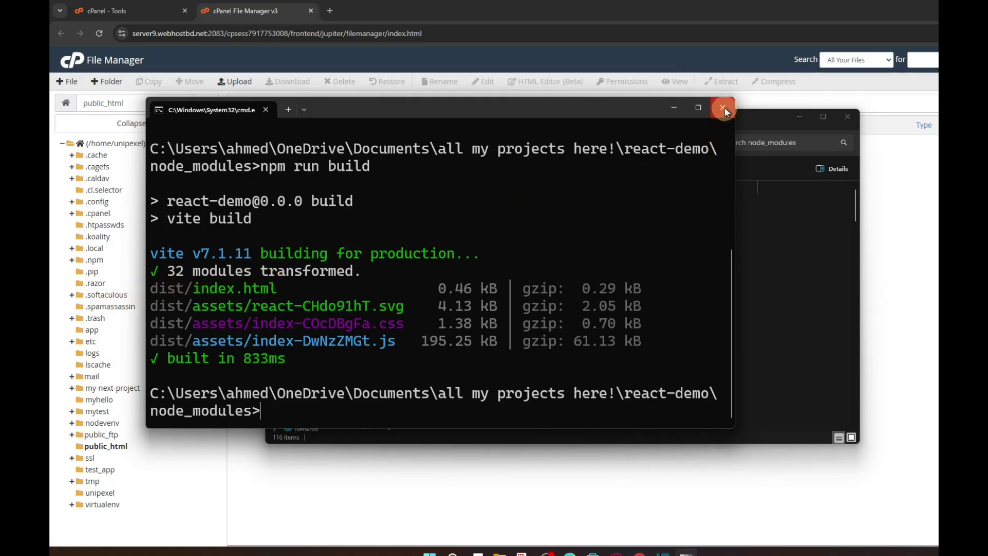
# Close Command Prompt and check the new dist folder's contents in react-demo.
pyautogui.click(673, 107)
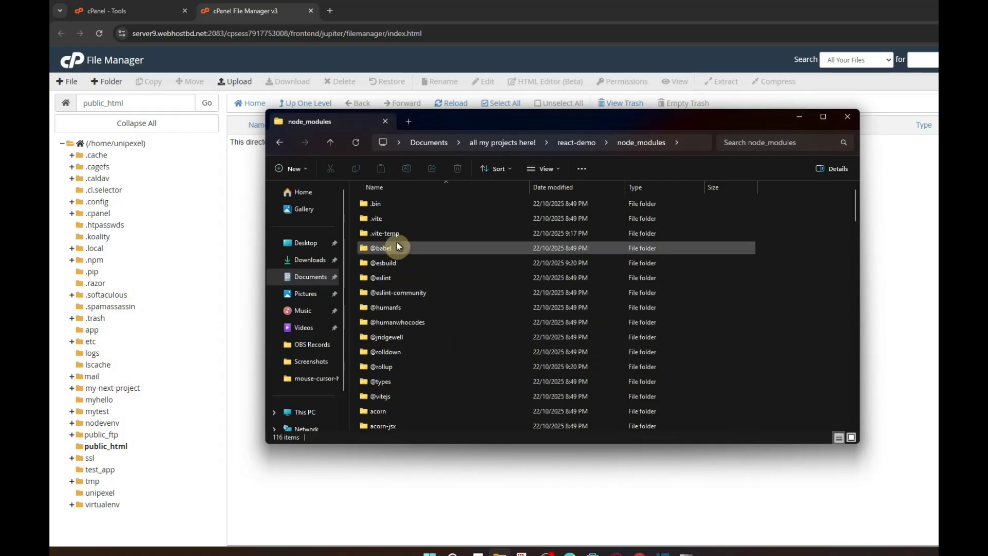
pyautogui.click(325, 142)
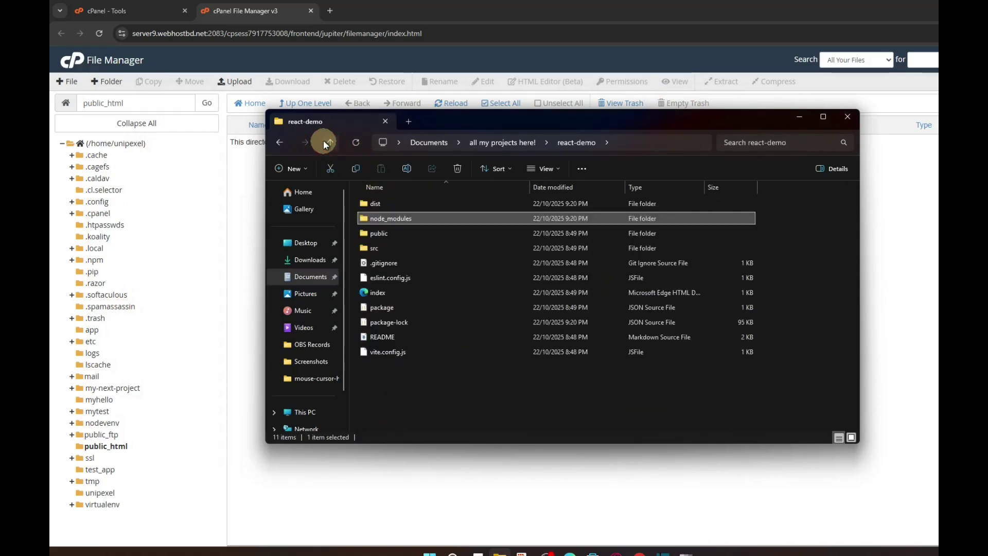
pyautogui.click(376, 204)
pyautogui.doubleClick(386, 203)
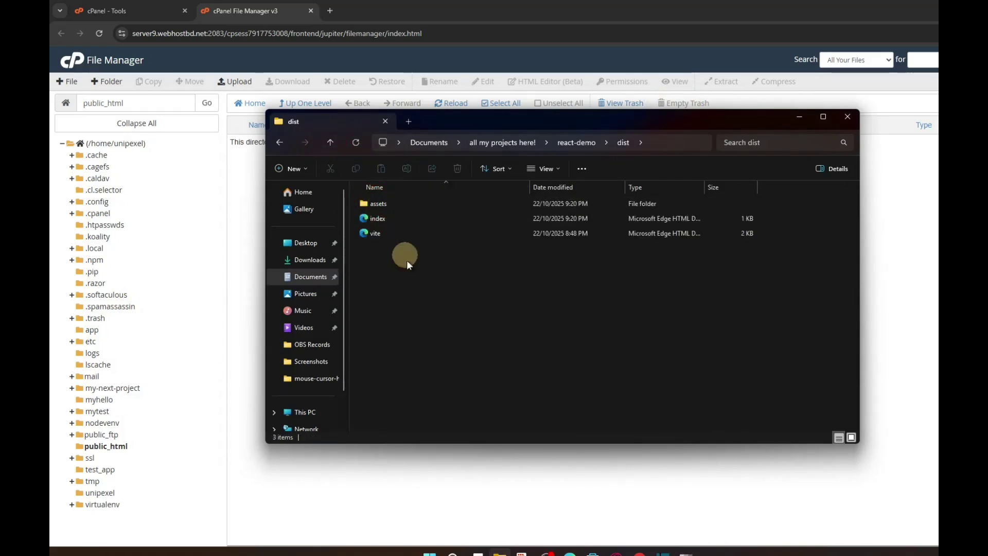
pyautogui.click(333, 151)
# Compress the dist folder into a ZIP archive named dist.
pyautogui.rightClick(406, 204)
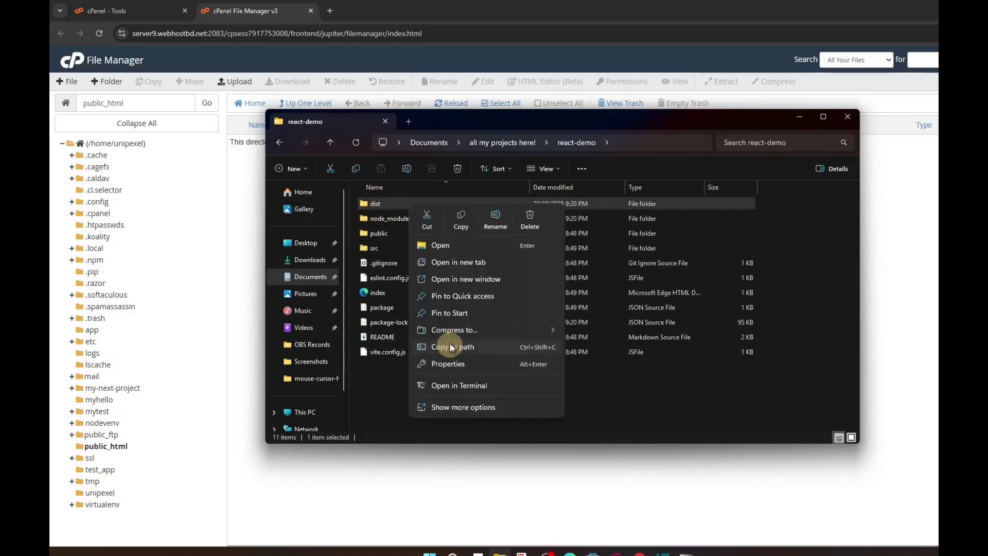
pyautogui.moveTo(448, 331)
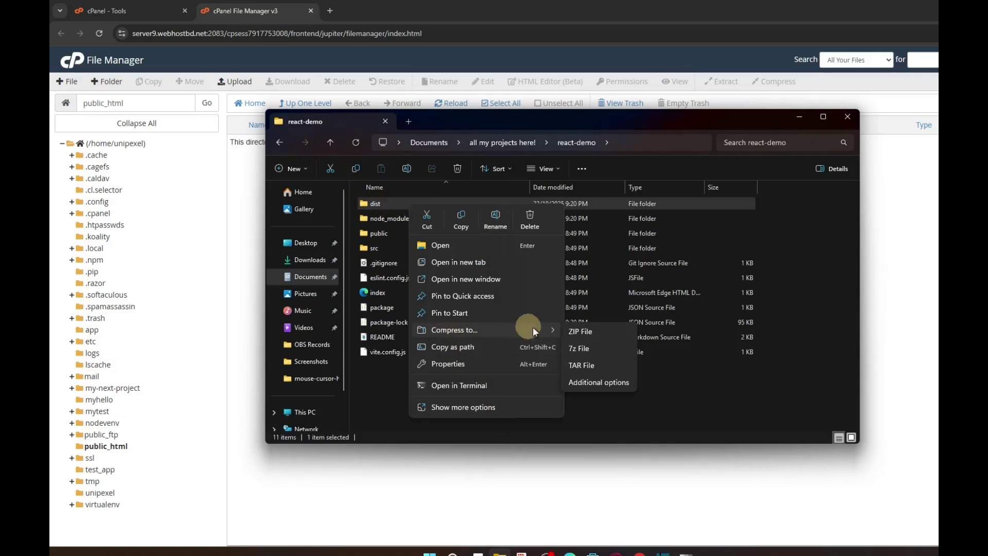
pyautogui.click(577, 331)
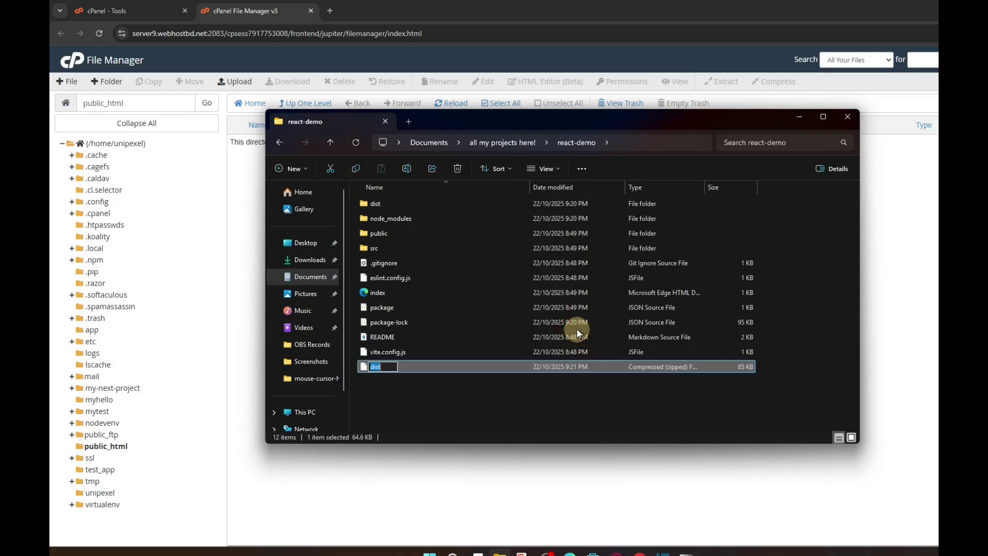
pyautogui.click(408, 409)
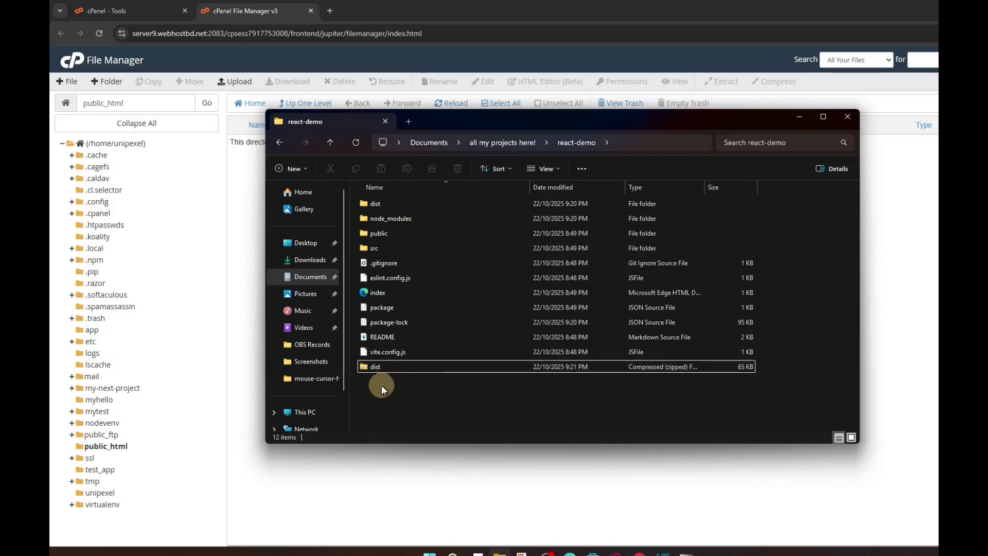
pyautogui.click(373, 367)
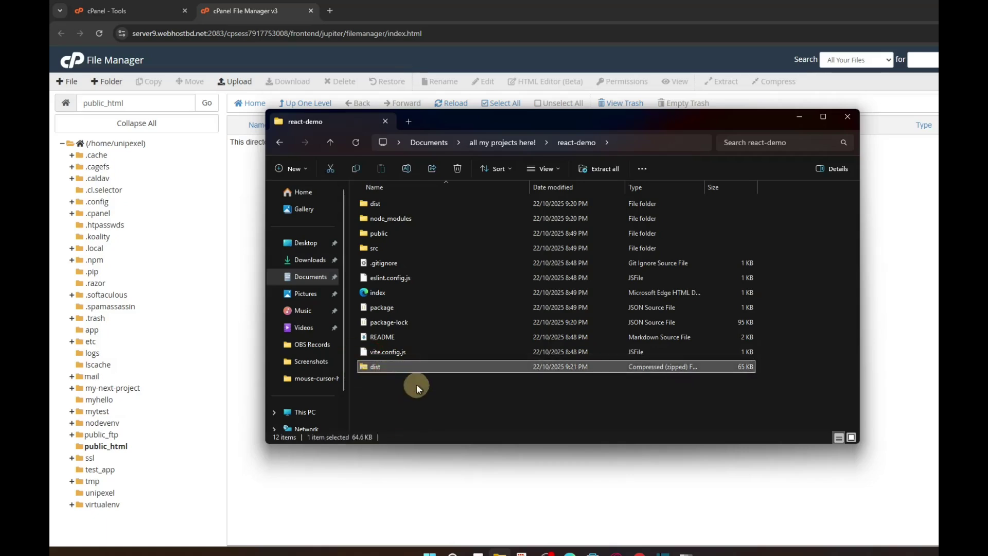
# Upload dist.zip to public_html by dragging it from Explorer onto cPanel's drop zone.
pyautogui.click(227, 69)
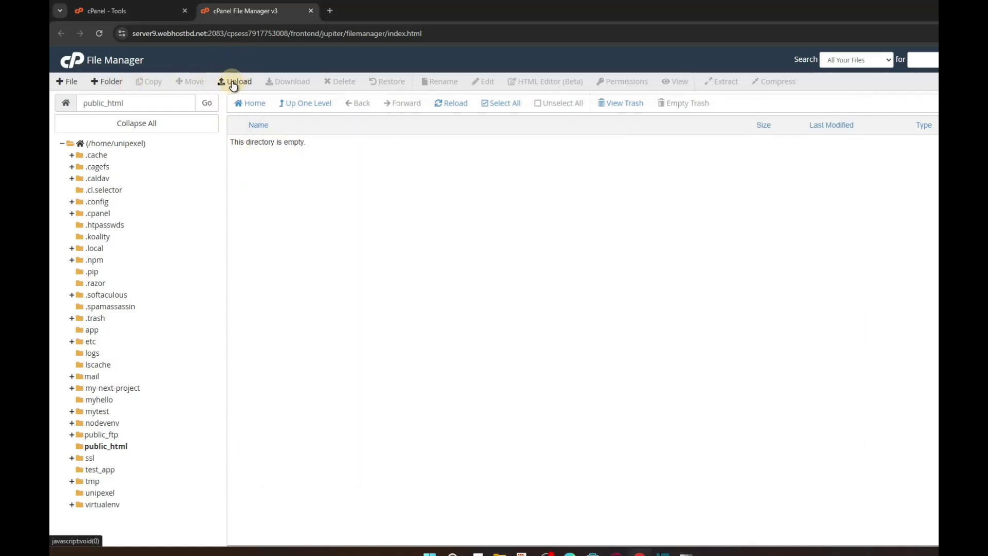
pyautogui.click(233, 84)
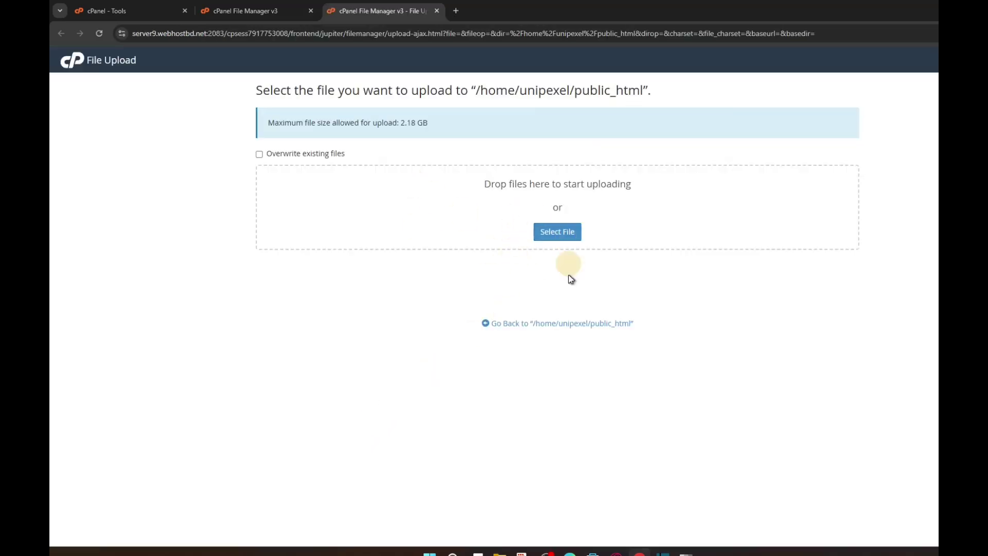
pyautogui.click(499, 553)
pyautogui.moveTo(522, 117); pyautogui.dragTo(924, 131)
pyautogui.moveTo(788, 384); pyautogui.dragTo(463, 227)
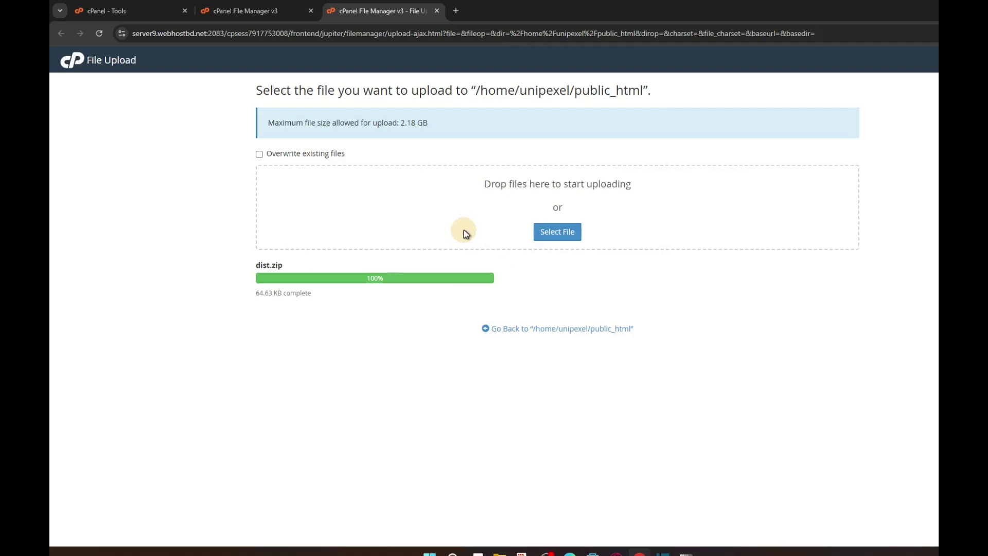
pyautogui.click(617, 330)
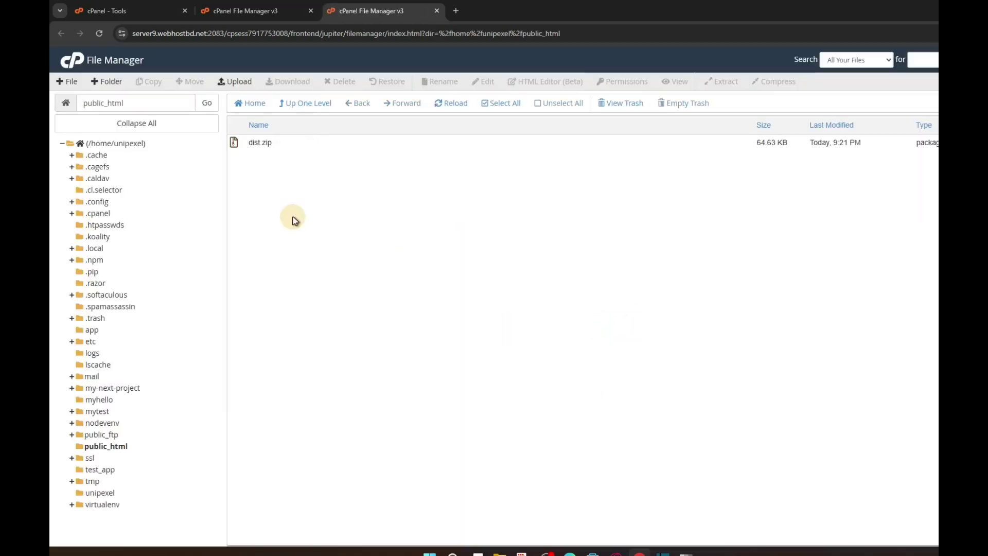
pyautogui.click(262, 146)
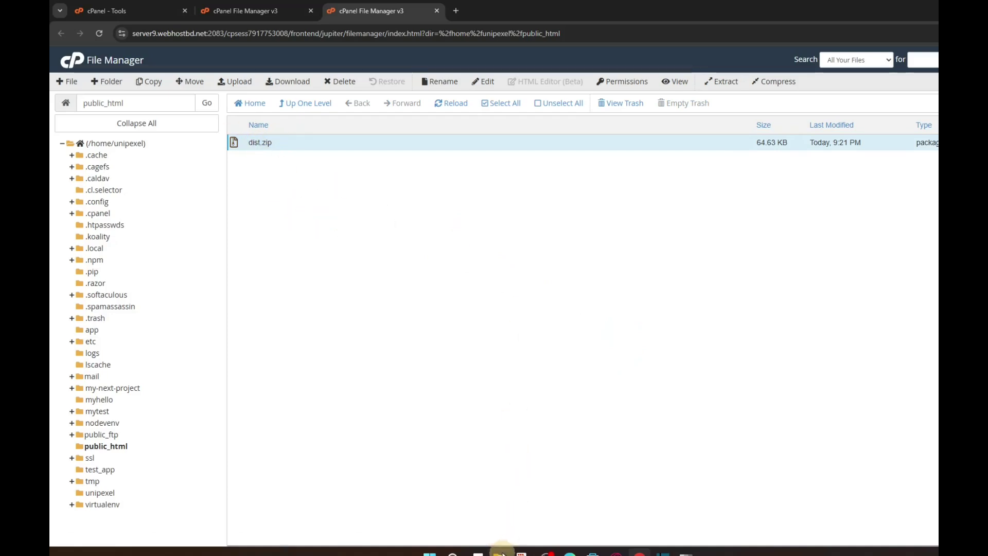
pyautogui.click(502, 551)
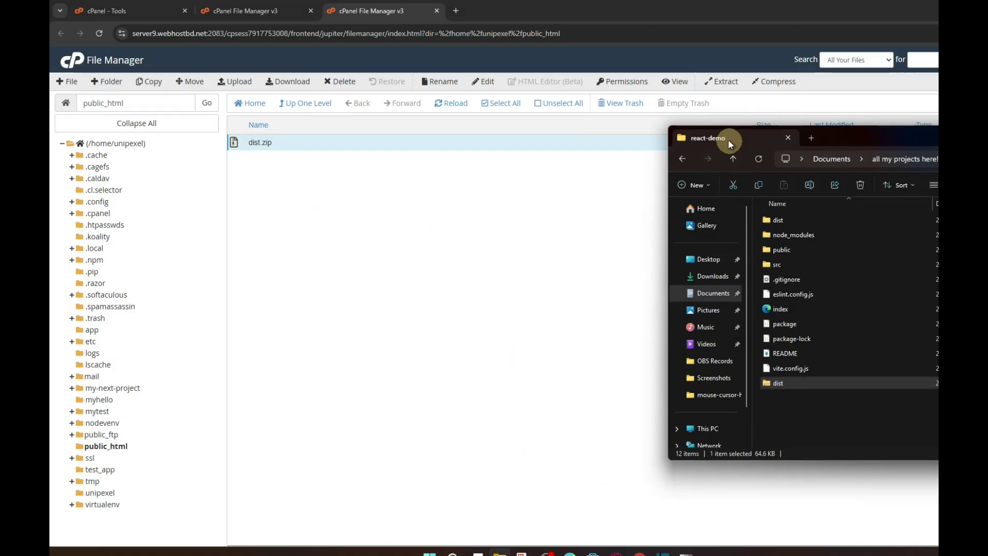
pyautogui.moveTo(728, 140); pyautogui.dragTo(530, 166)
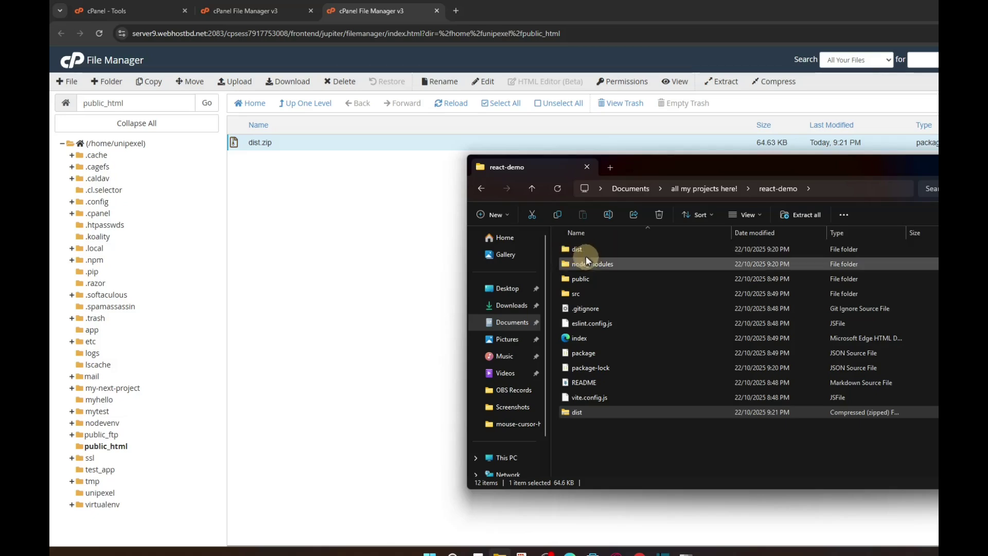
pyautogui.click(609, 250)
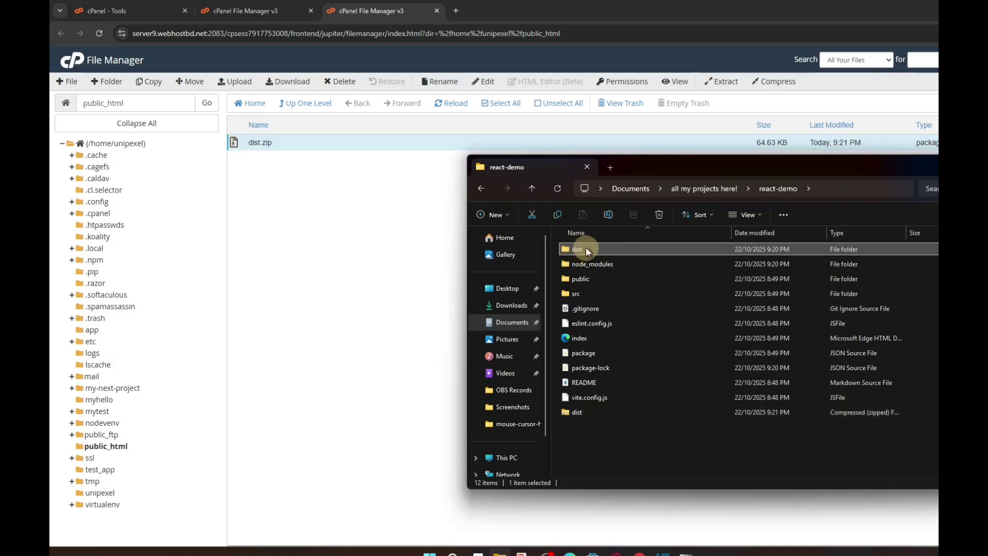
pyautogui.moveTo(613, 460); pyautogui.dragTo(584, 249)
pyautogui.click(591, 252)
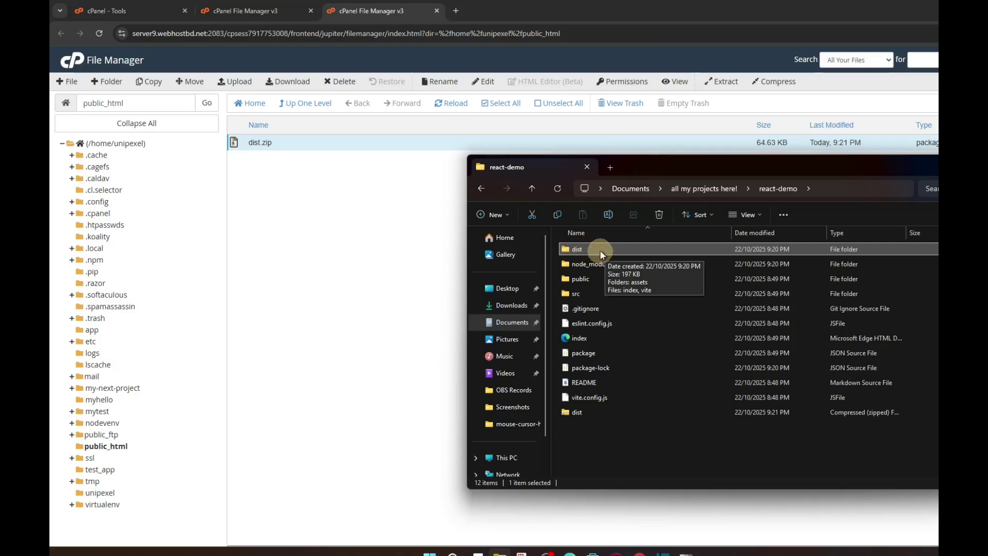
pyautogui.click(585, 248)
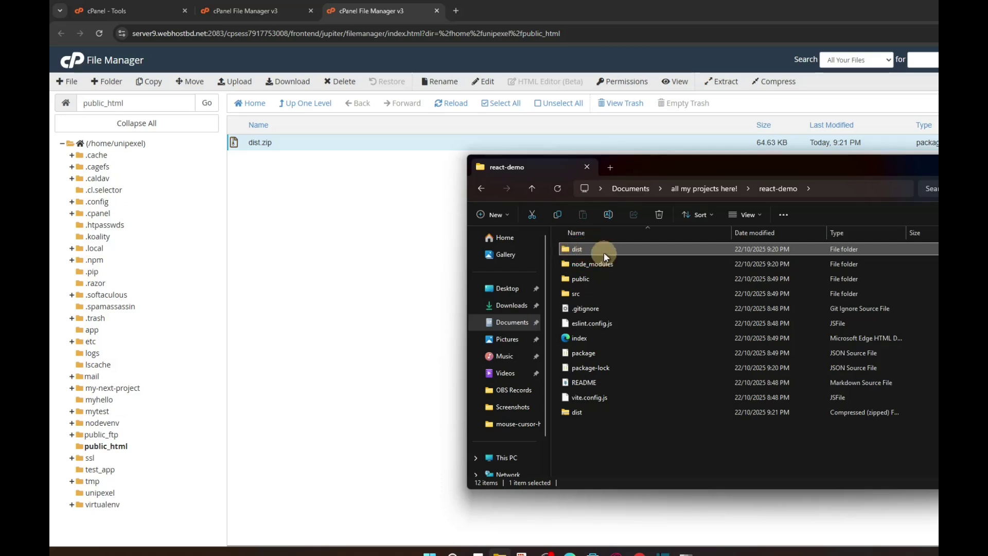
pyautogui.rightClick(586, 251)
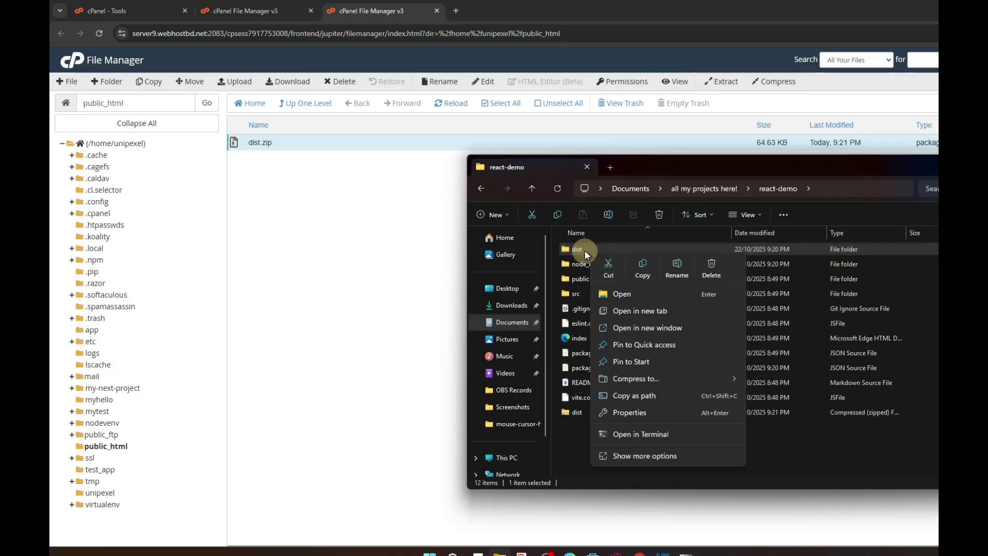
pyautogui.click(566, 439)
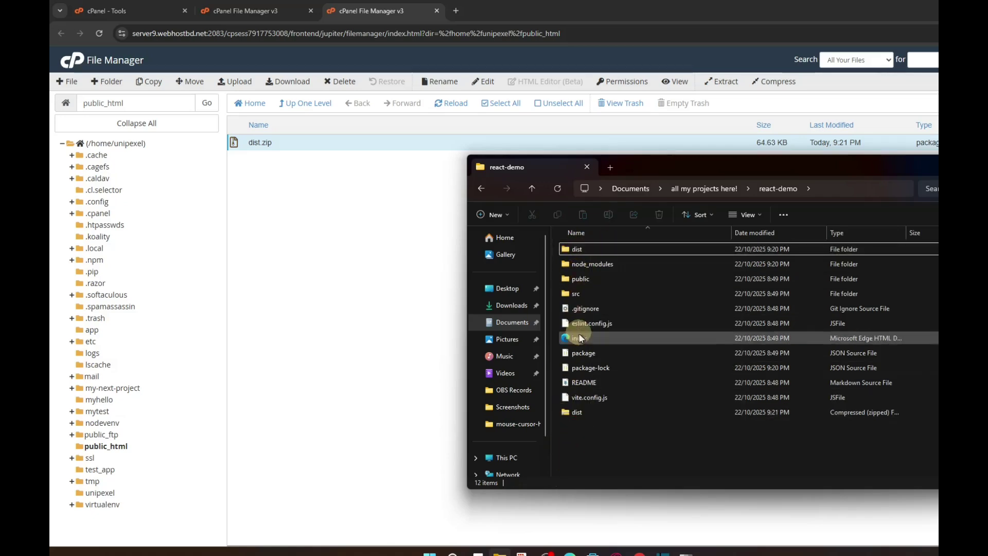
pyautogui.click(576, 412)
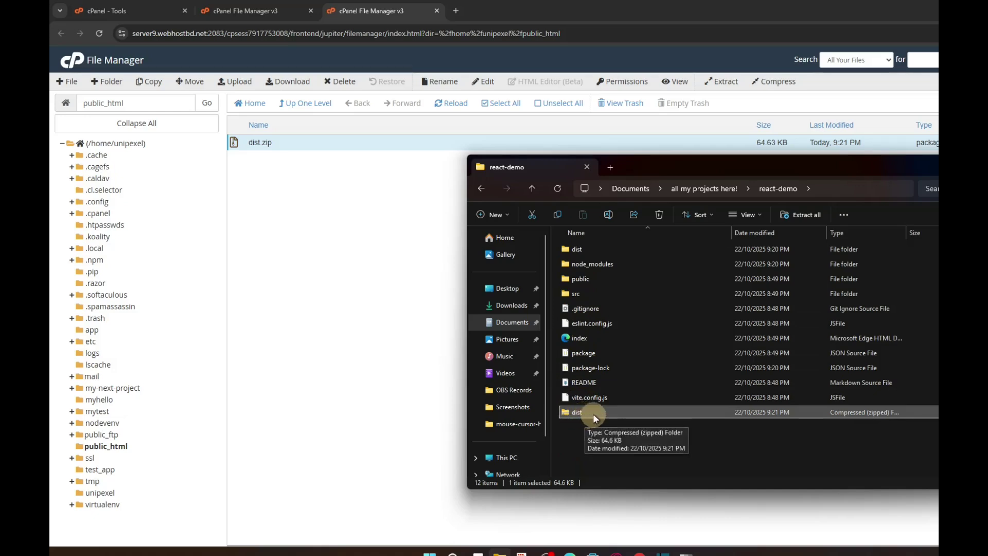
pyautogui.click(578, 254)
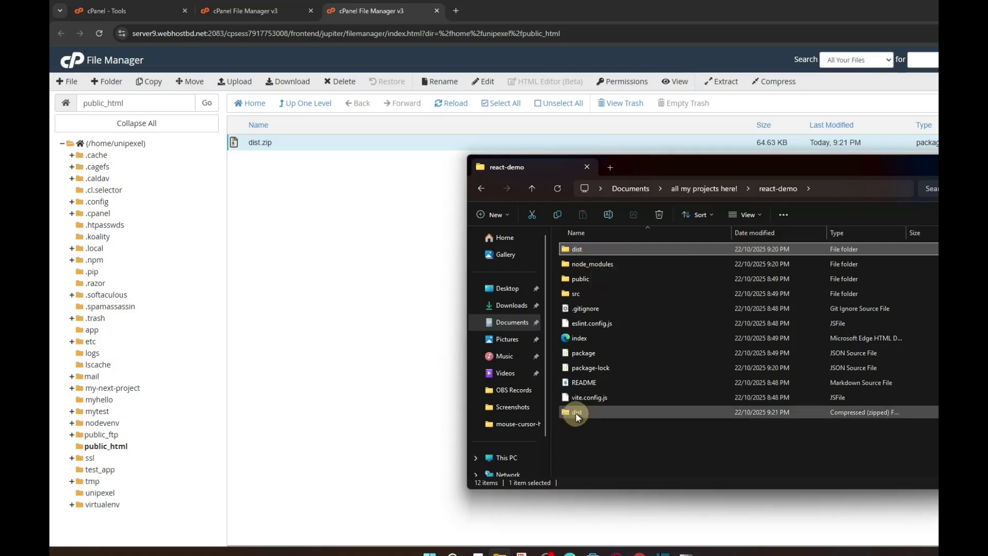
pyautogui.click(330, 259)
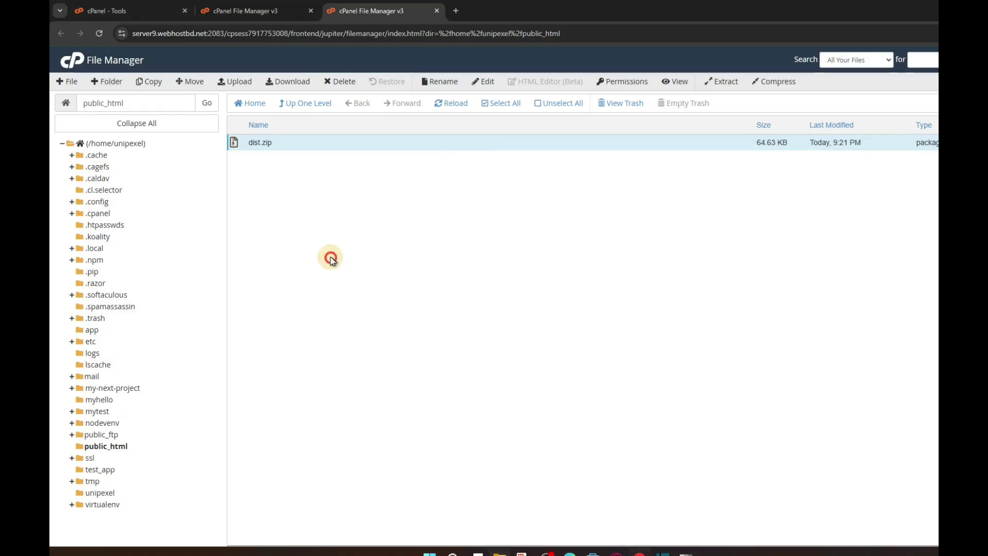
# Extract dist.zip into public_html.
pyautogui.click(268, 147)
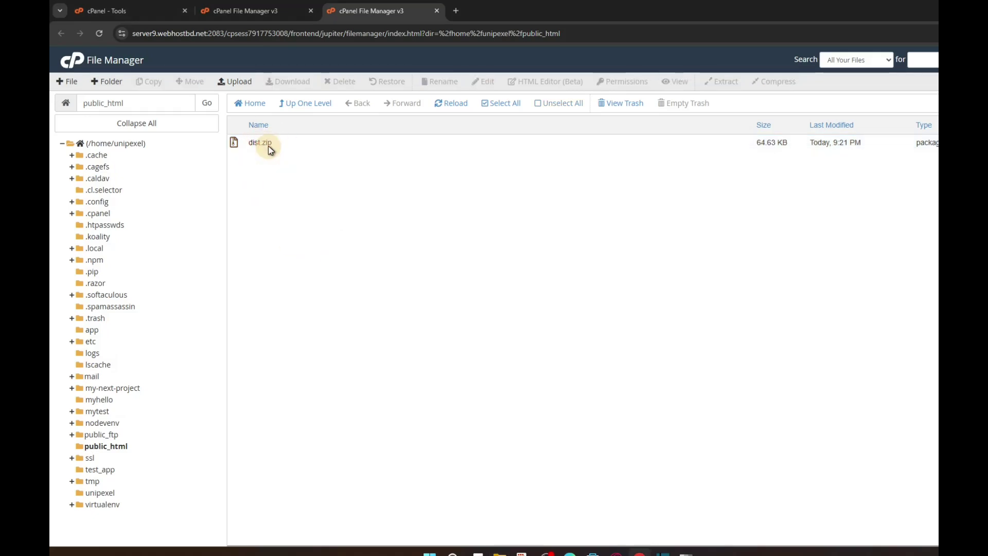
pyautogui.click(268, 146)
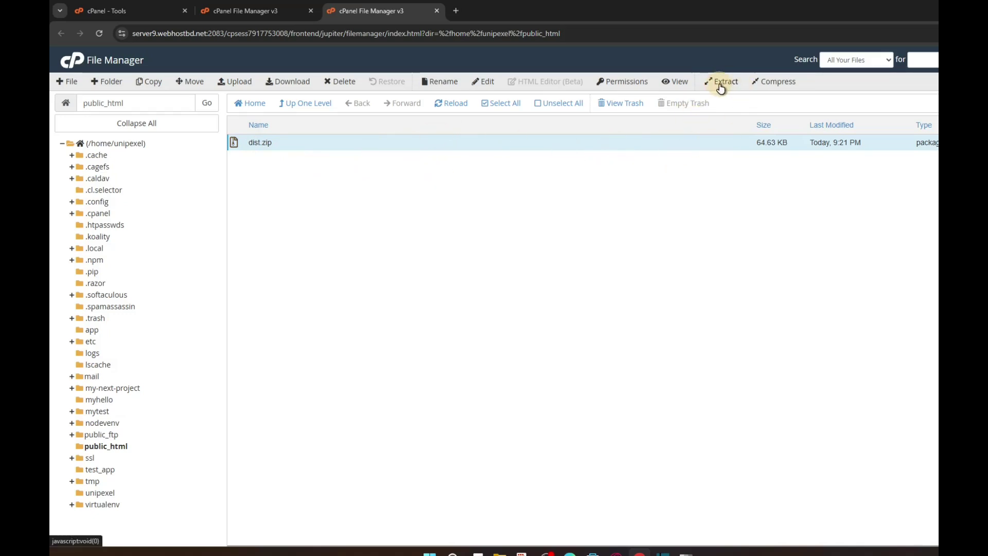
pyautogui.rightClick(261, 142)
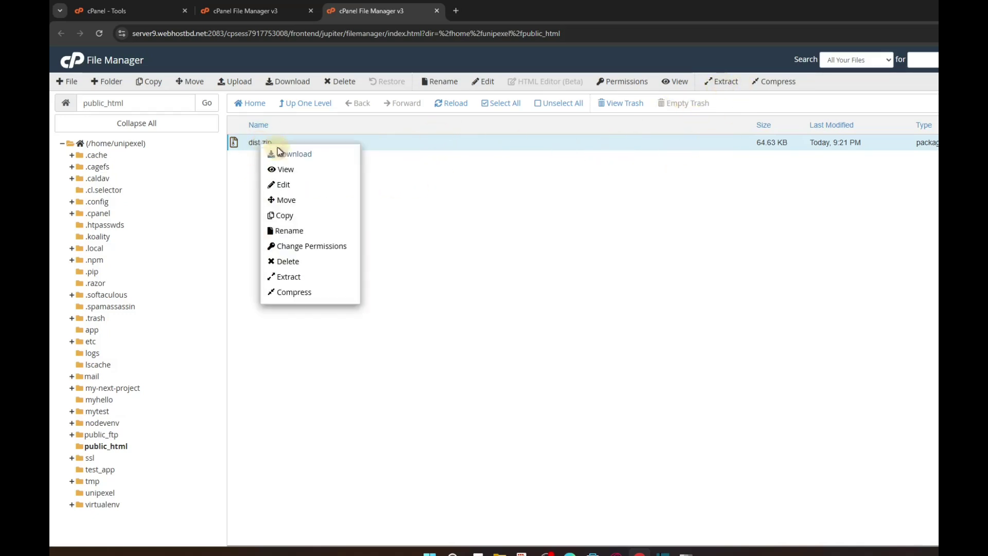
pyautogui.click(298, 277)
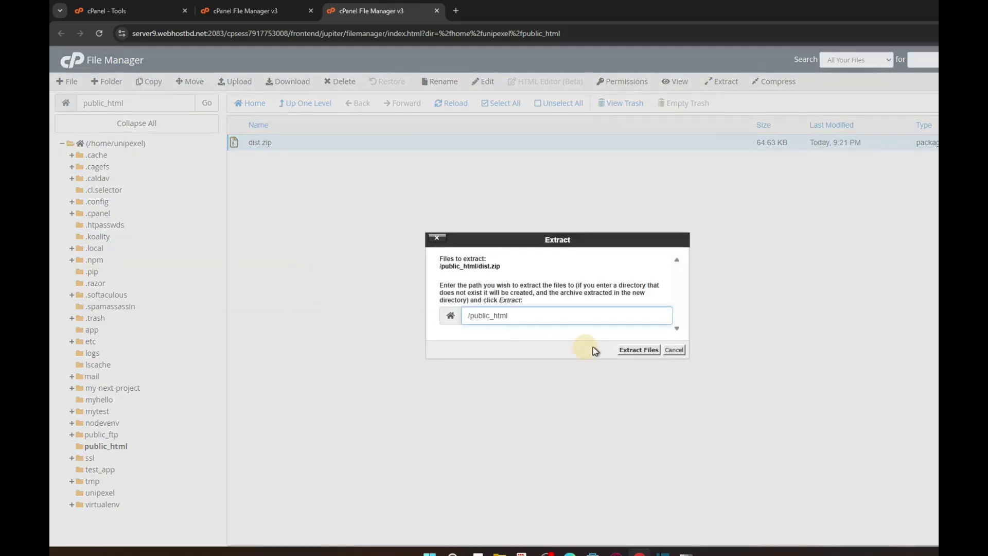
pyautogui.click(638, 350)
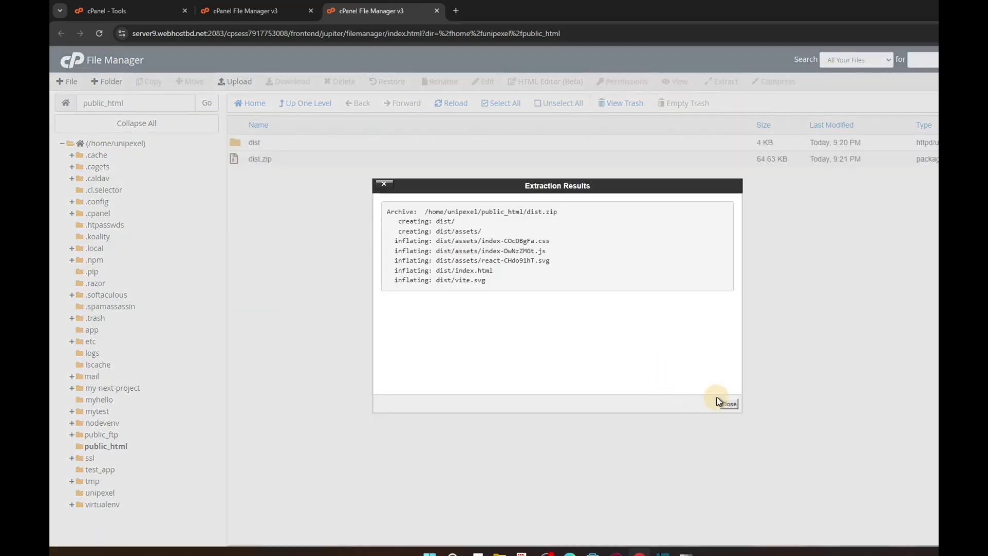
pyautogui.click(728, 405)
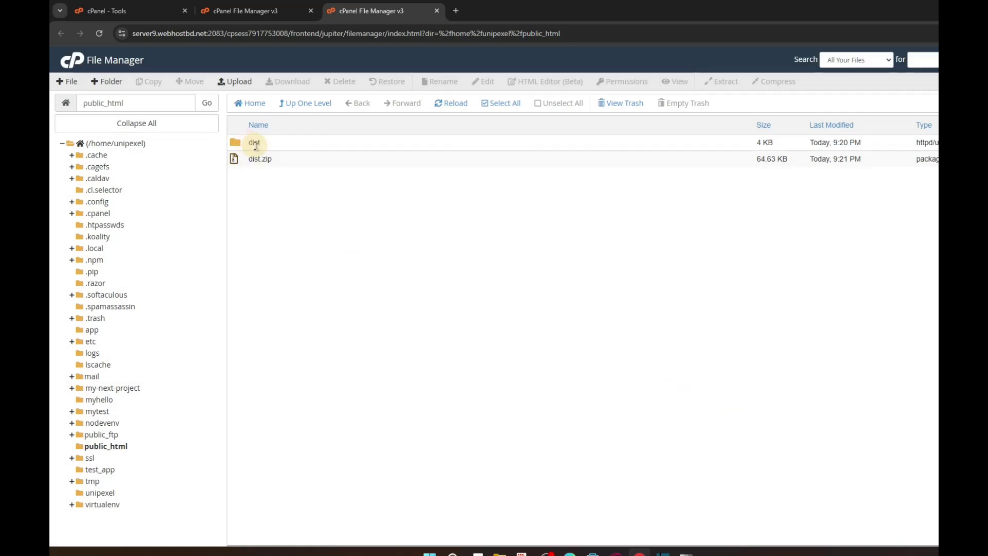
# Delete dist.zip to the trash, keeping the extracted dist folder.
pyautogui.click(273, 142)
pyautogui.click(261, 161)
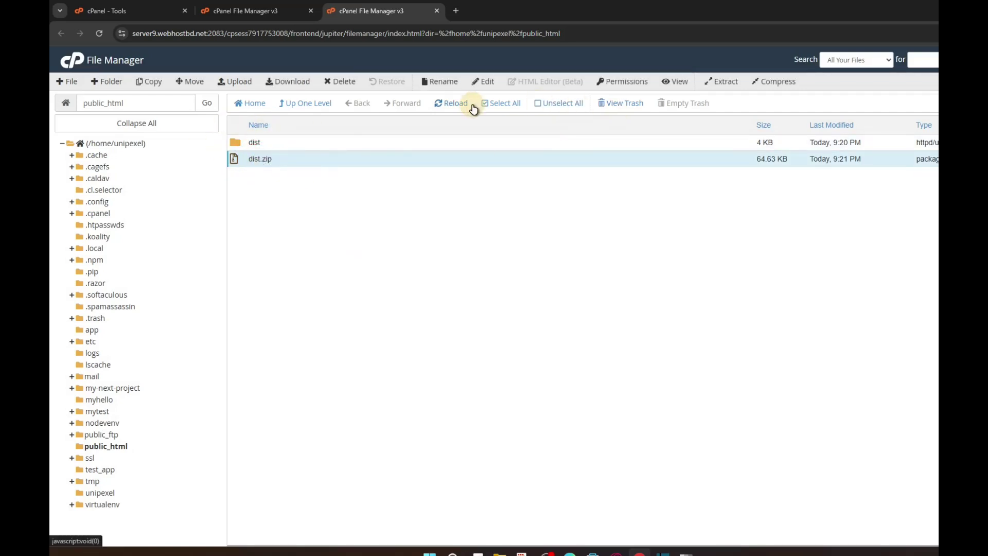
pyautogui.click(342, 82)
pyautogui.click(647, 330)
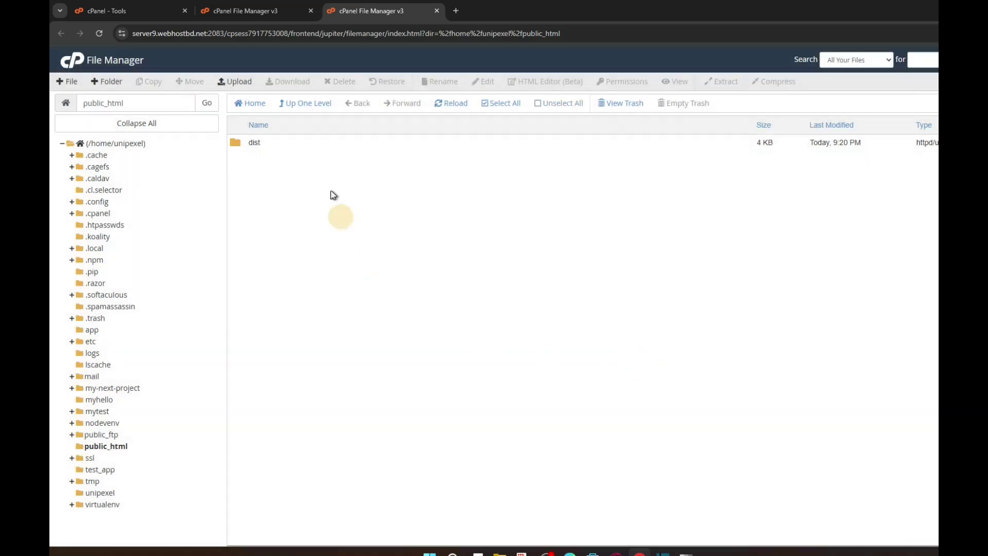
pyautogui.click(302, 141)
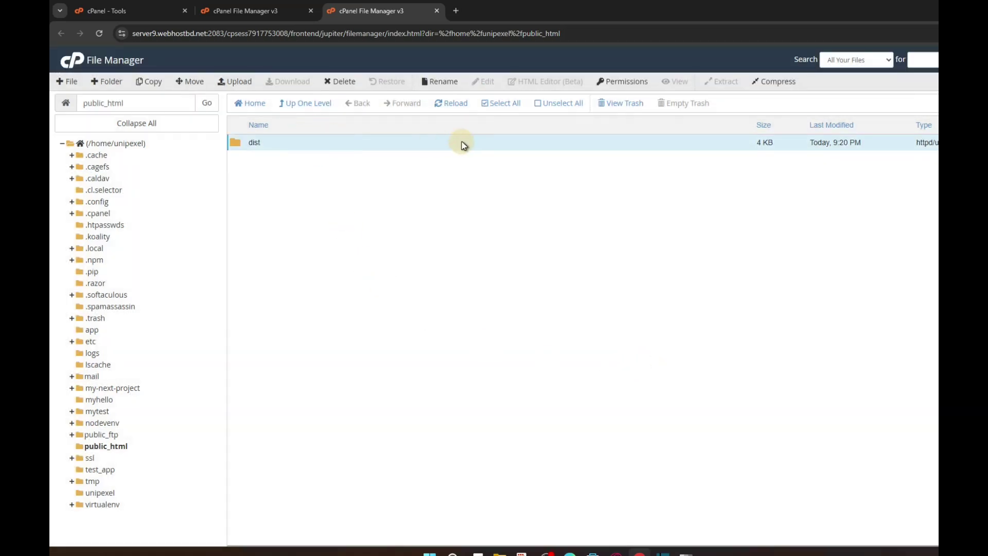
# Select all items inside dist and move them to /public_html/.
pyautogui.doubleClick(461, 144)
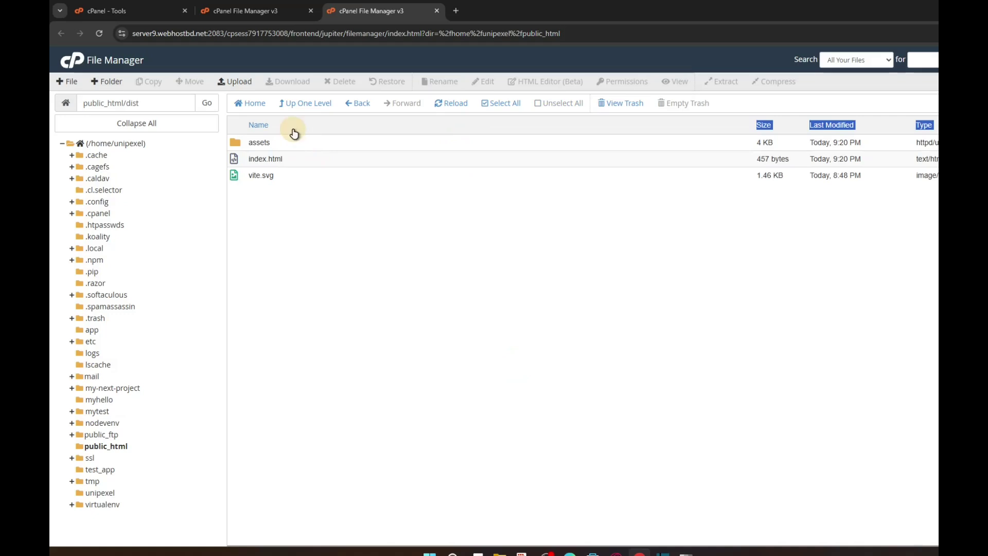
pyautogui.click(498, 105)
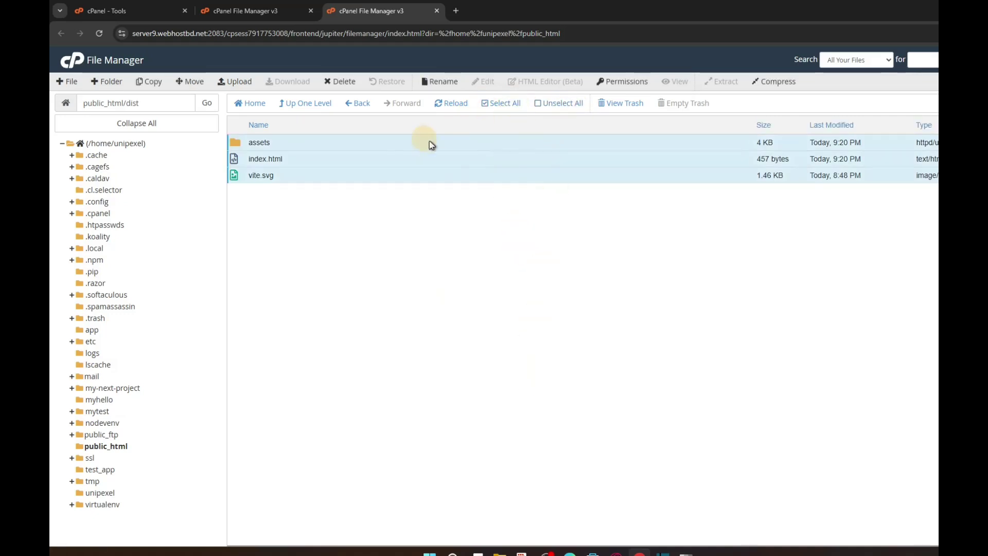
pyautogui.click(184, 85)
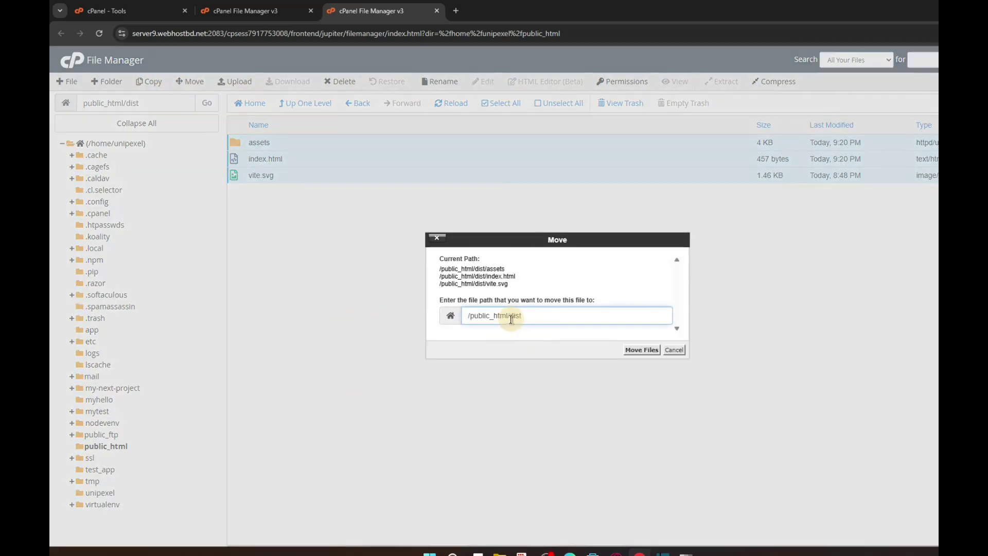
pyautogui.moveTo(510, 317); pyautogui.dragTo(565, 314)
pyautogui.press('BackSpace')
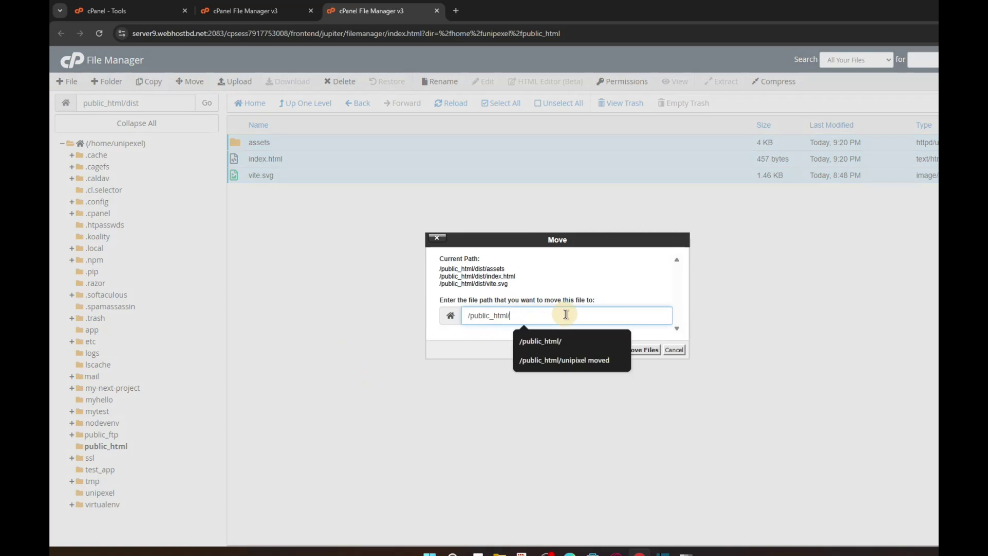
pyautogui.click(601, 273)
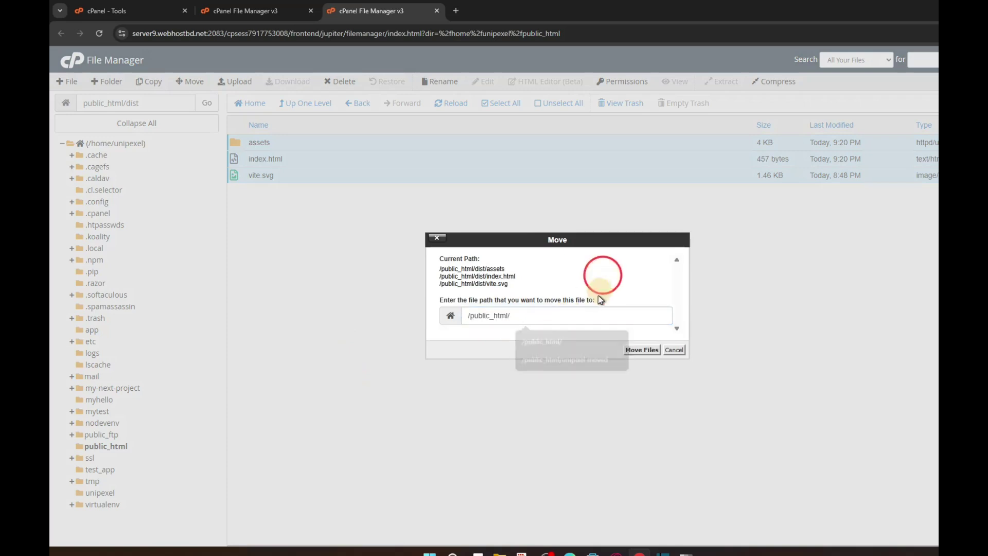
pyautogui.click(522, 314)
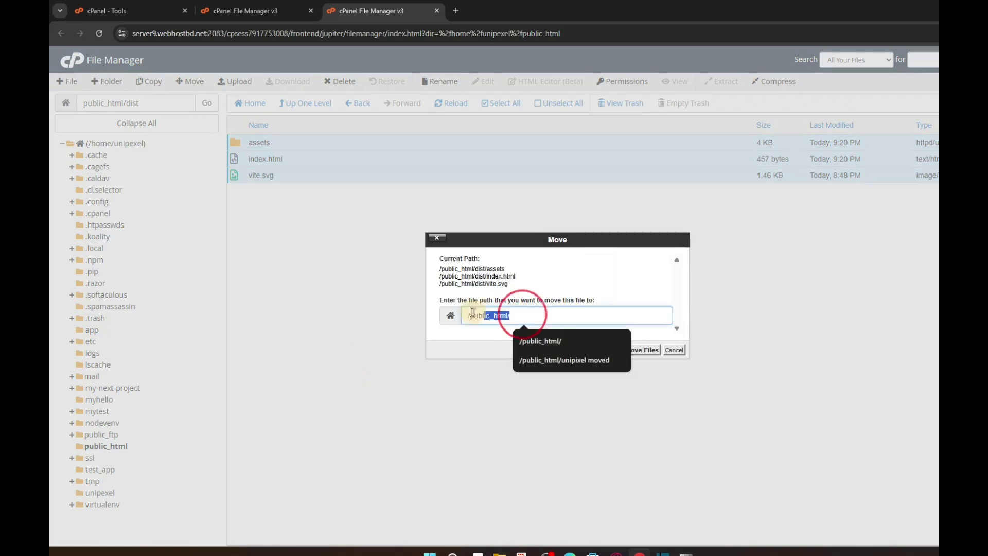
pyautogui.click(576, 282)
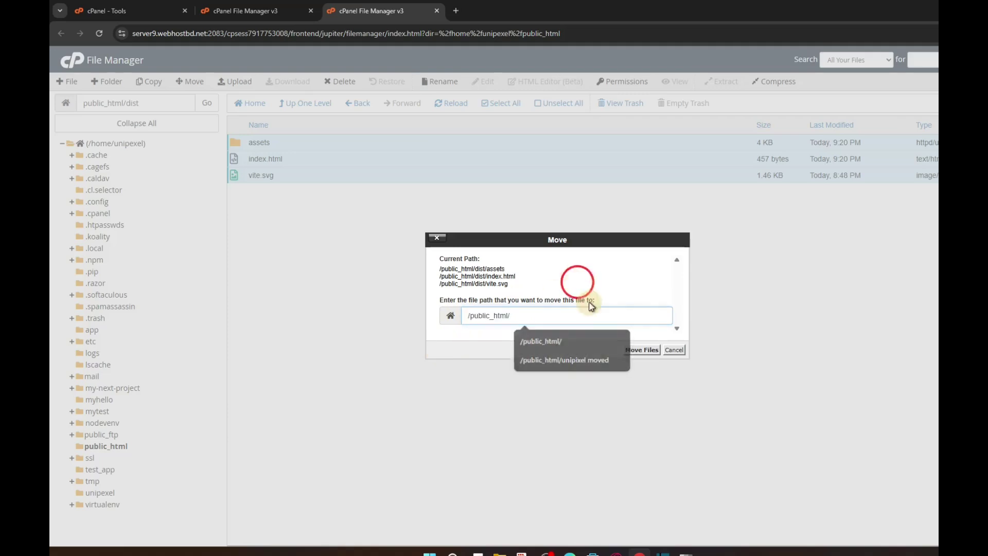
pyautogui.click(643, 349)
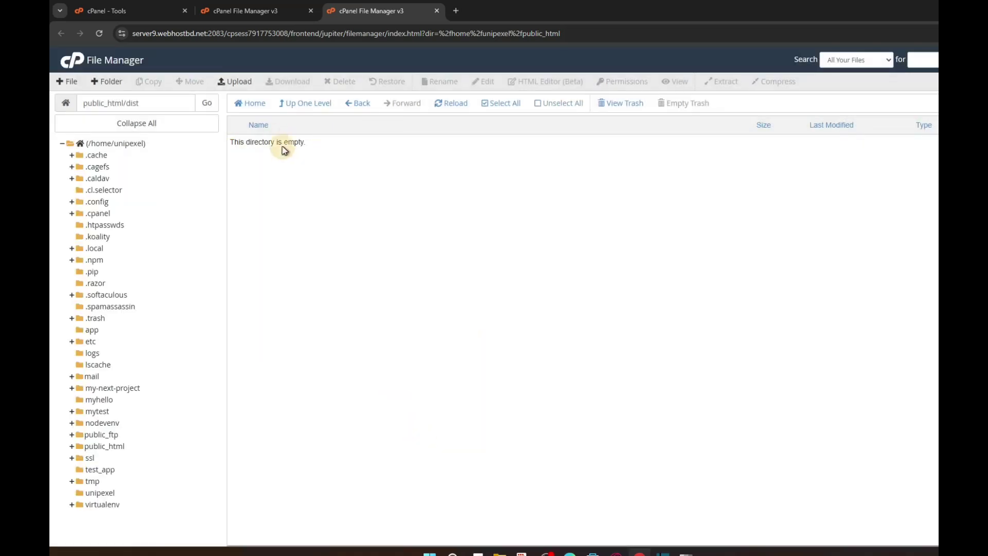
# Verify the dist folder is empty, then delete it from public_html.
pyautogui.click(305, 103)
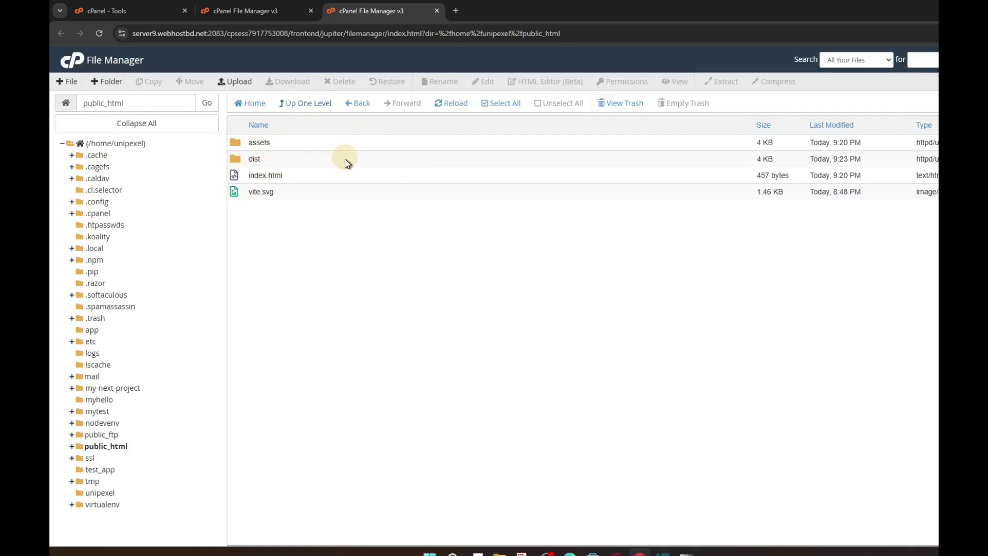
pyautogui.click(286, 143)
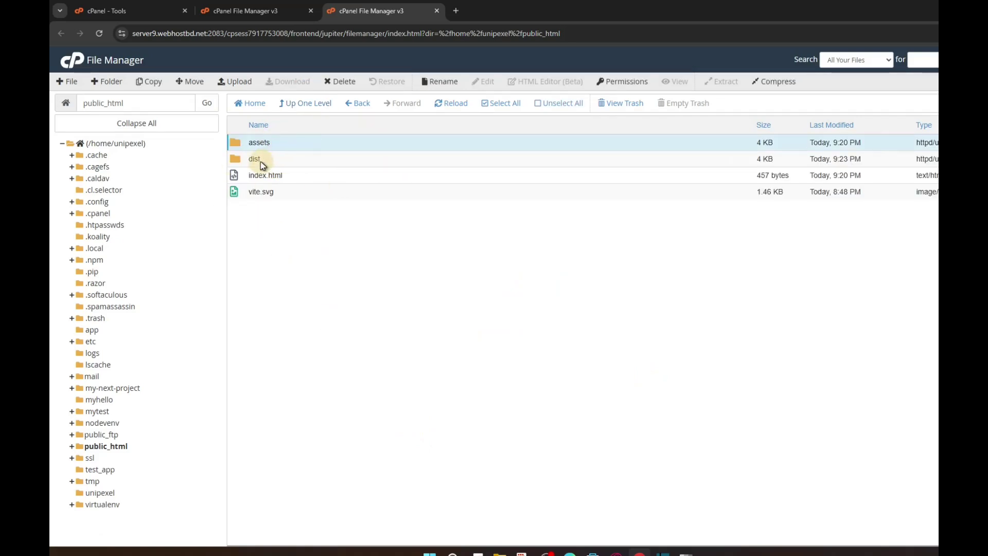
pyautogui.click(260, 161)
pyautogui.doubleClick(480, 158)
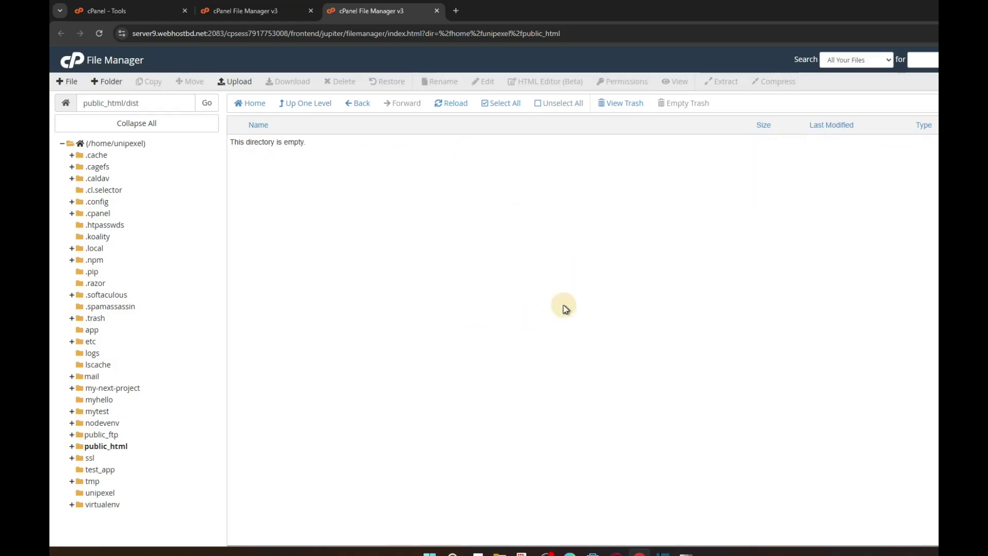
pyautogui.click(314, 107)
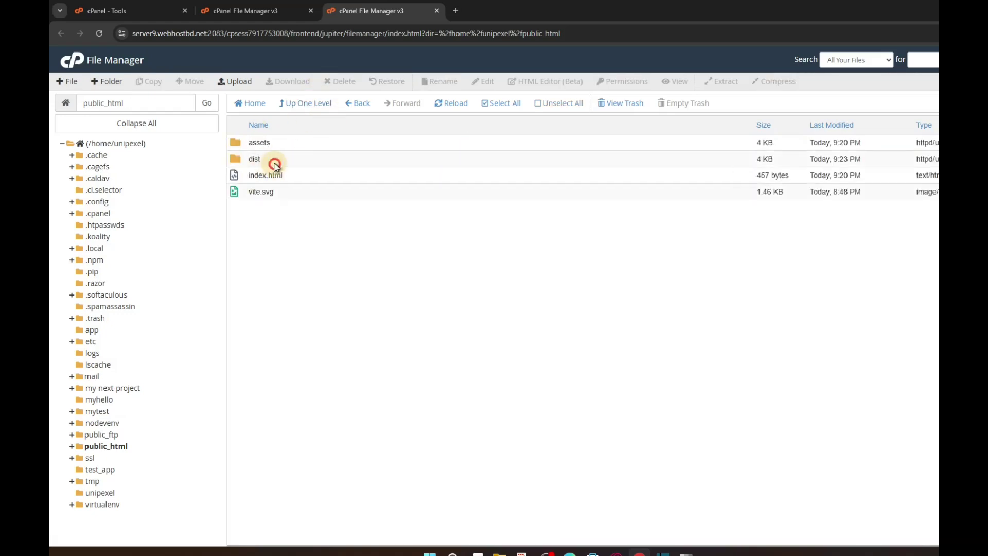
pyautogui.click(271, 161)
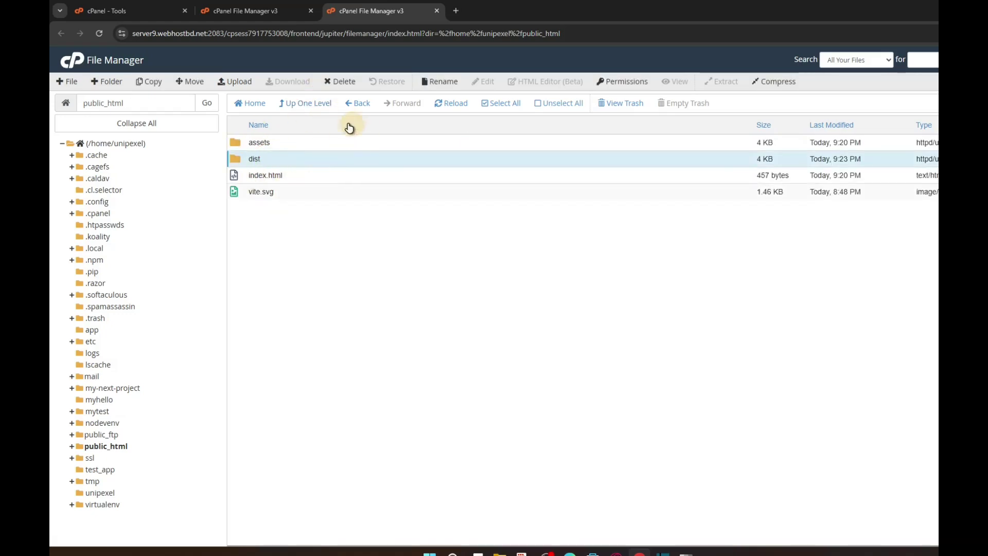
pyautogui.click(342, 85)
pyautogui.click(648, 330)
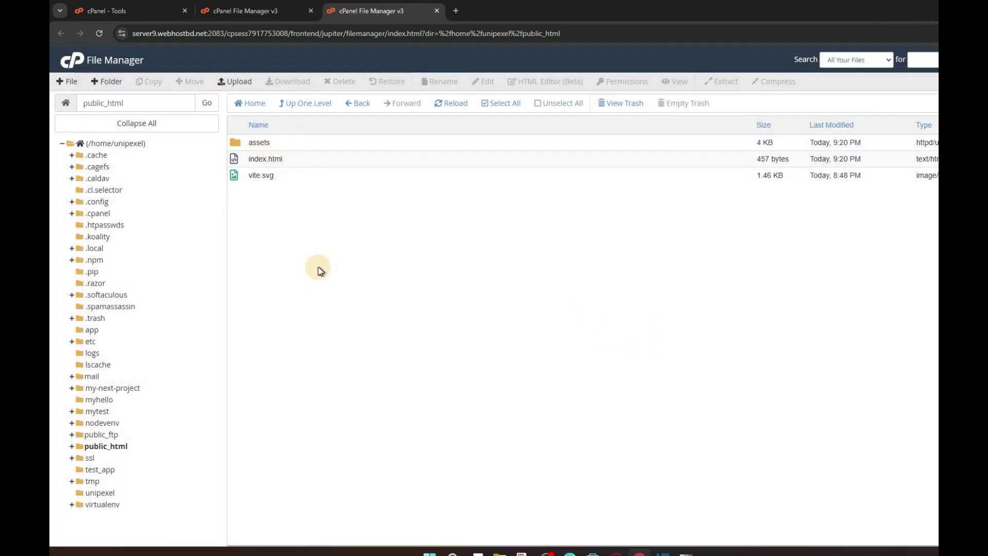
pyautogui.click(455, 11)
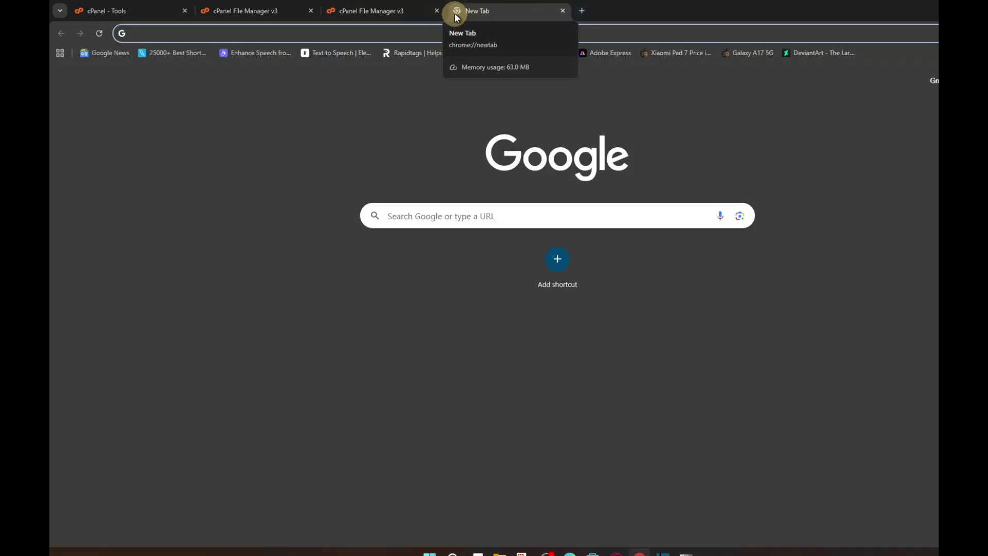
# Load unipexel.com in the new tab to see the Vite + React page.
pyautogui.write('p')
pyautogui.press('BackSpace')
pyautogui.press('BackSpace')
pyautogui.write('unipexel.com')
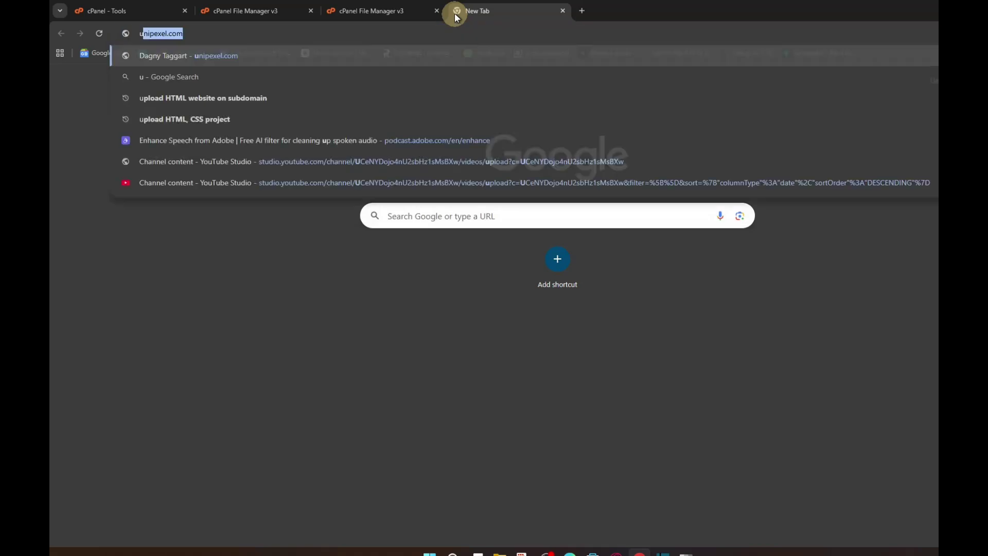
pyautogui.press('Return')
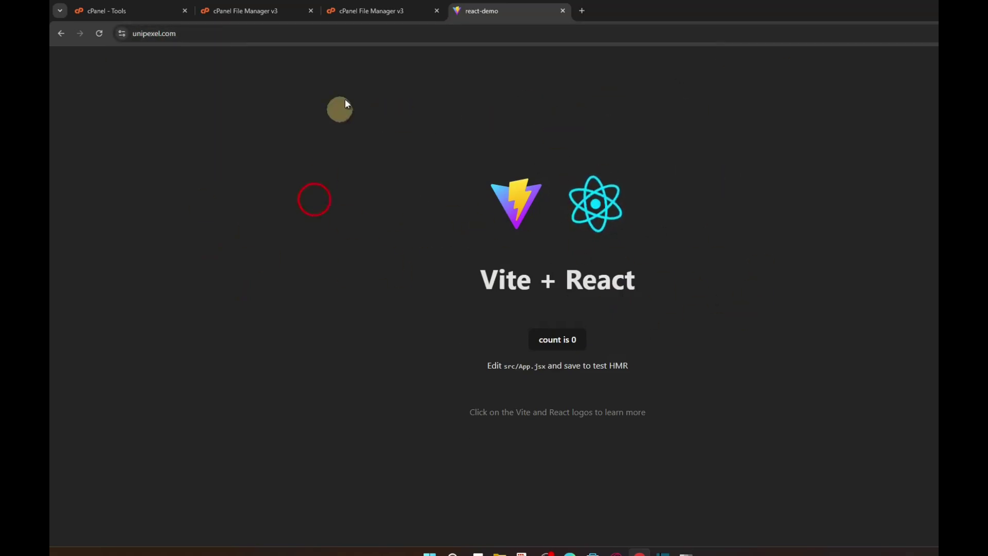
# Switch back to the File Manager tab showing the public_html listing.
pyautogui.click(360, 10)
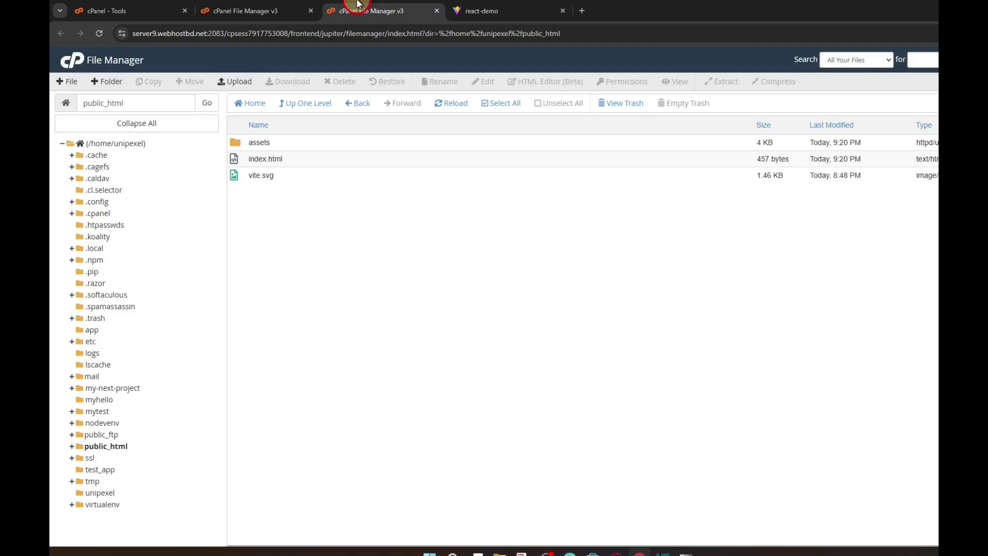
pyautogui.click(271, 6)
pyautogui.click(350, 8)
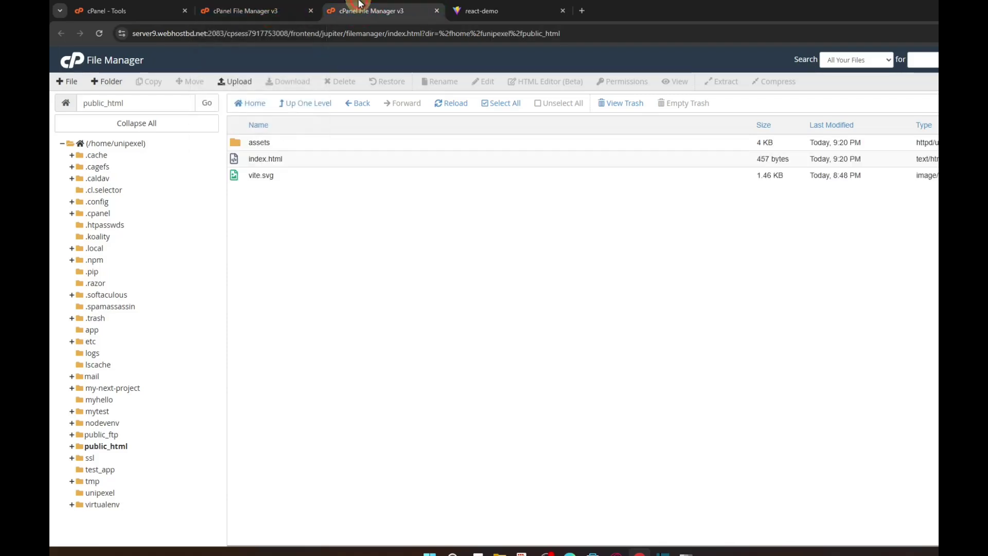
pyautogui.click(430, 234)
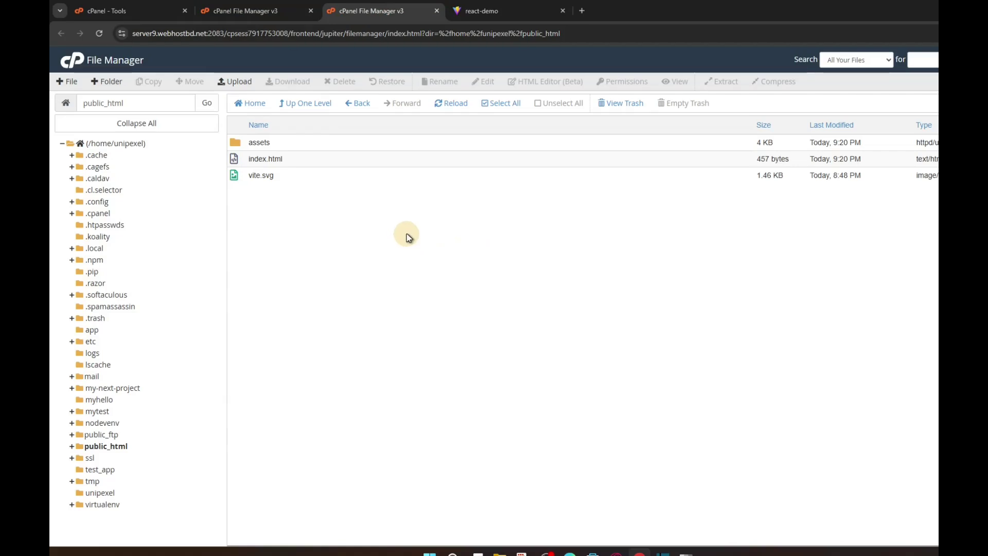